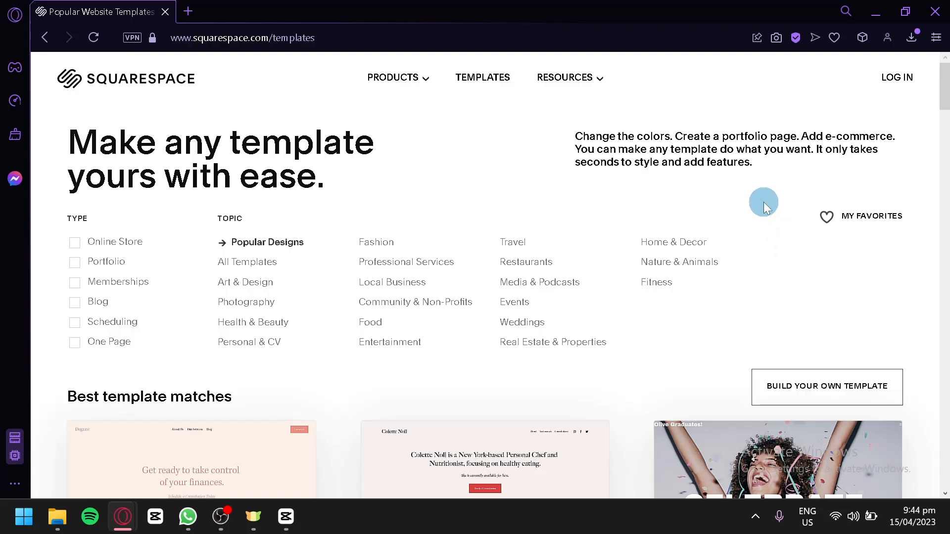
Browse the Popular Designs website templates and return to the type and topic filters above them
scroll(731, 201, "down", 4)
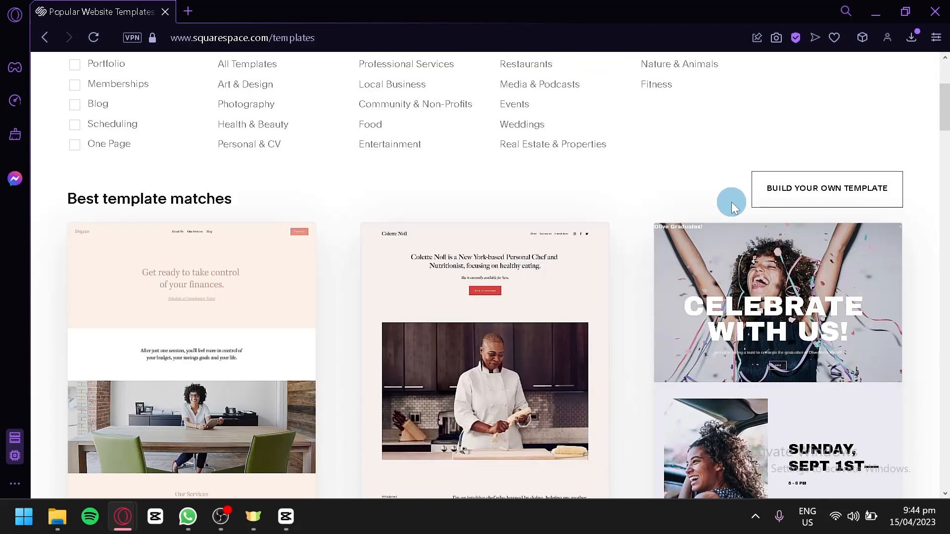
scroll(640, 168, "down", 6)
scroll(640, 168, "down", 10)
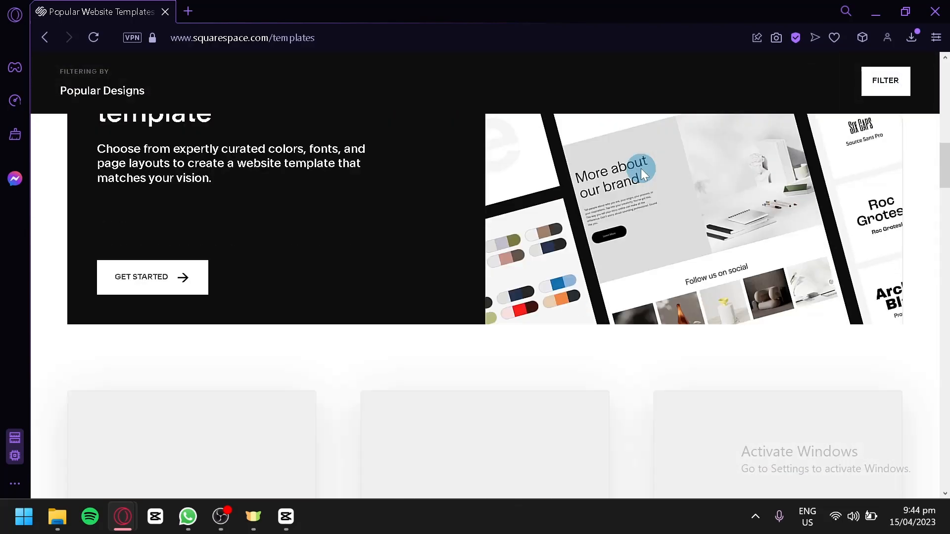
scroll(640, 168, "down", 4)
scroll(640, 168, "down", 7)
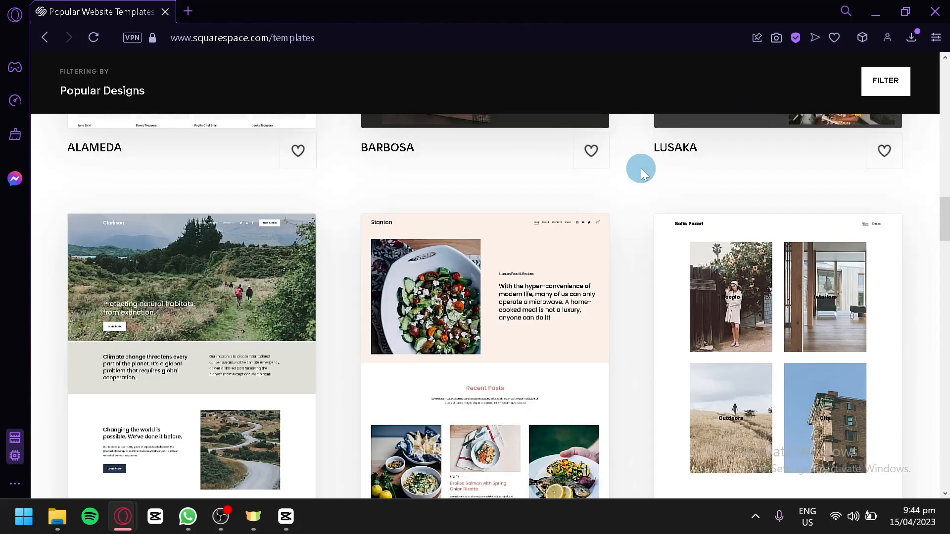
scroll(615, 185, "up", 10)
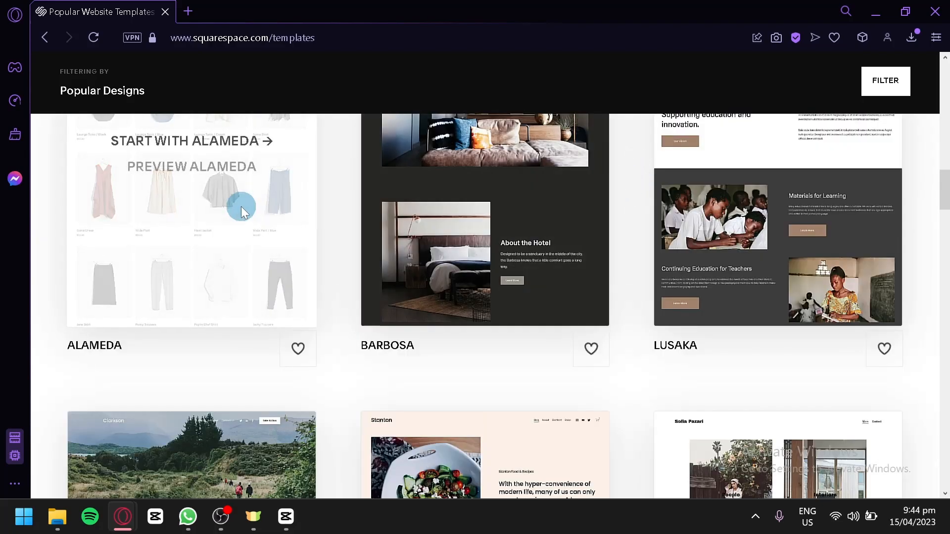
scroll(782, 218, "down", 7)
scroll(175, 221, "down", 4)
scroll(175, 222, "down", 2)
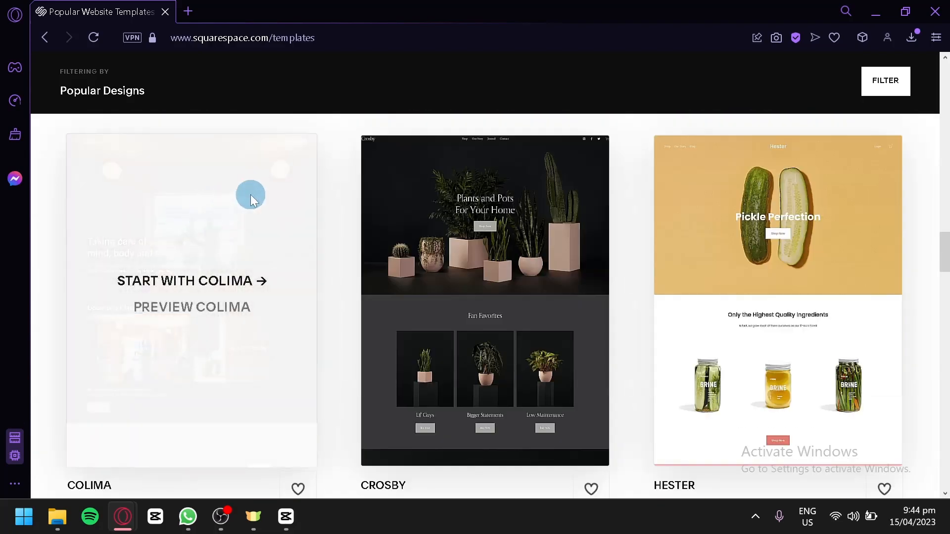
scroll(757, 223, "down", 6)
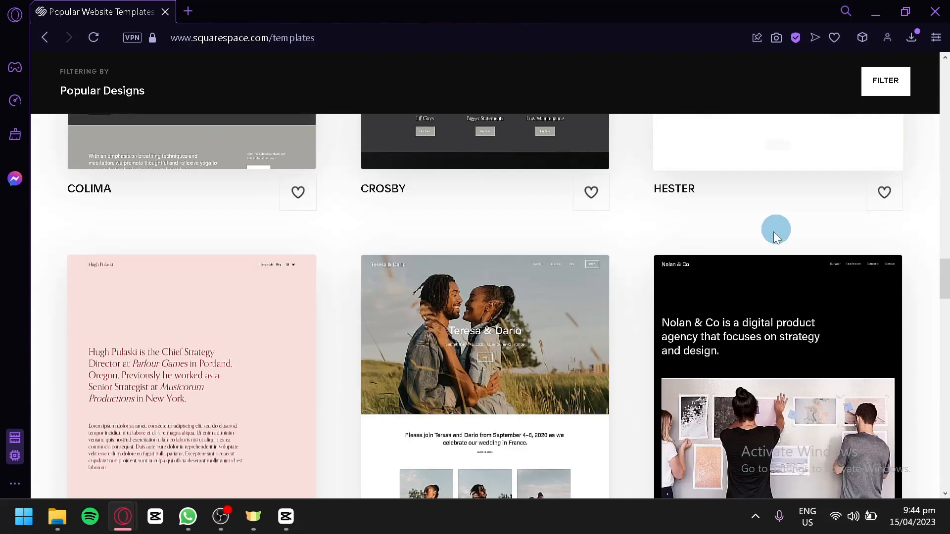
scroll(773, 238, "down", 2)
scroll(116, 307, "down", 7)
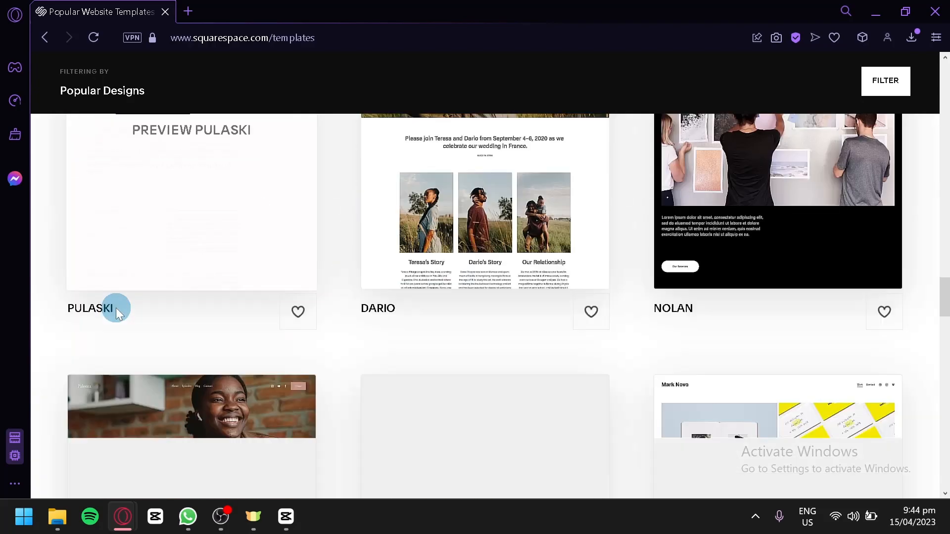
scroll(132, 307, "down", 3)
scroll(567, 298, "down", 5)
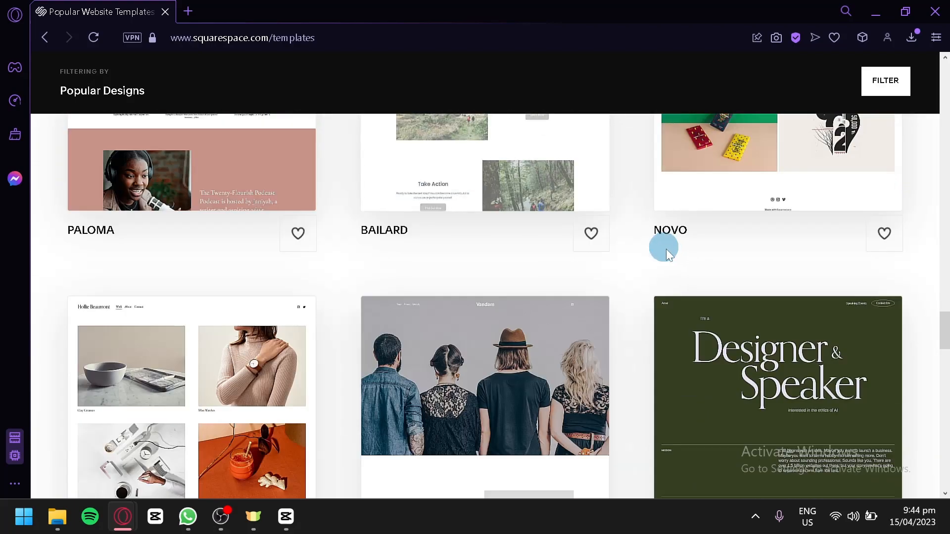
scroll(520, 340, "up", 12)
scroll(520, 340, "up", 20)
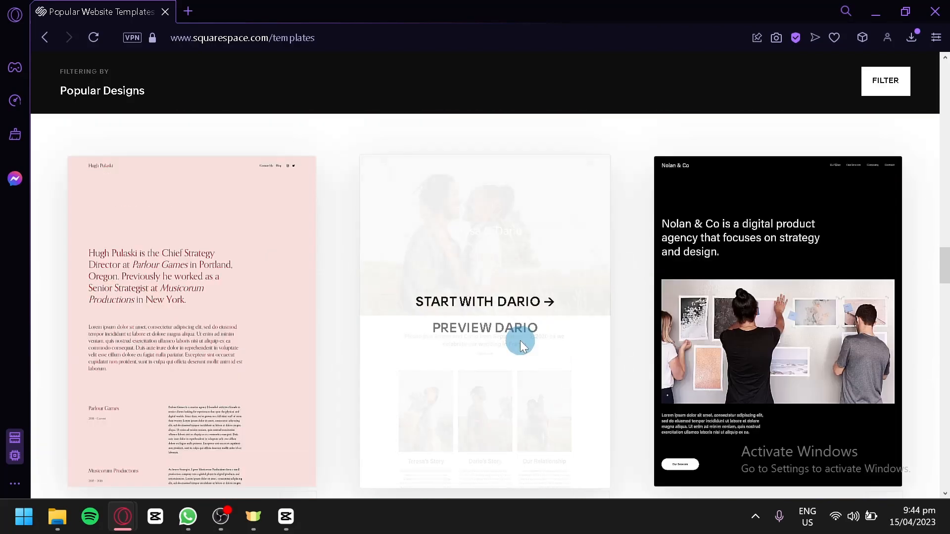
scroll(520, 340, "up", 10)
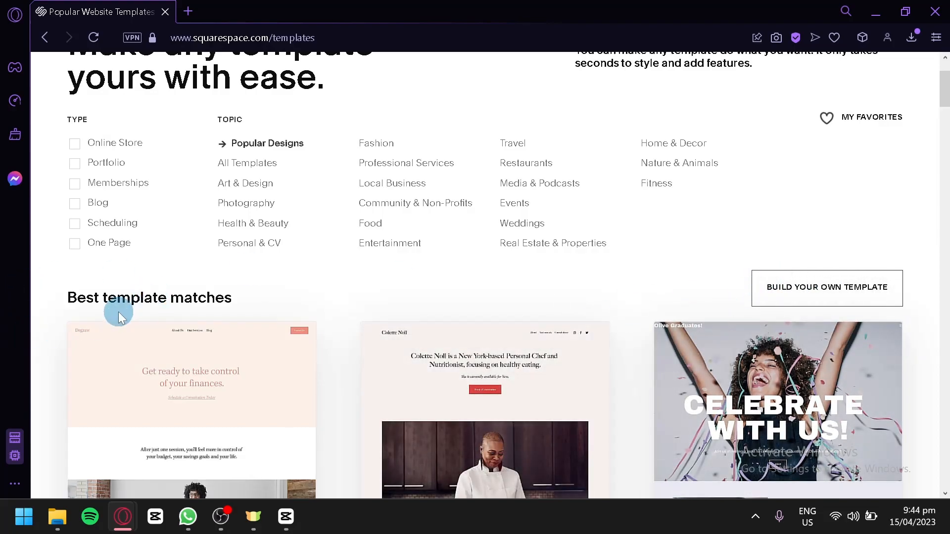
Start building a custom website template and create the account with Google
left_click(846, 294)
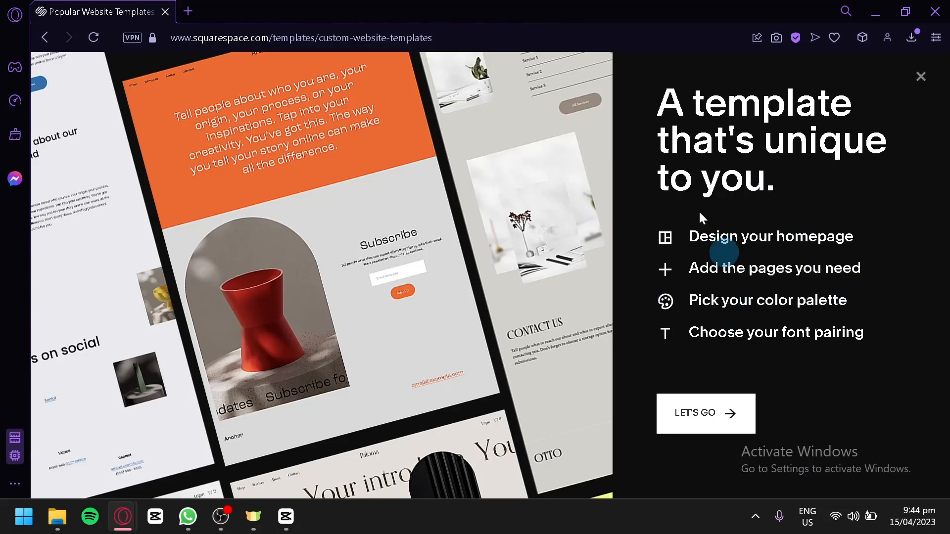
left_click(712, 418)
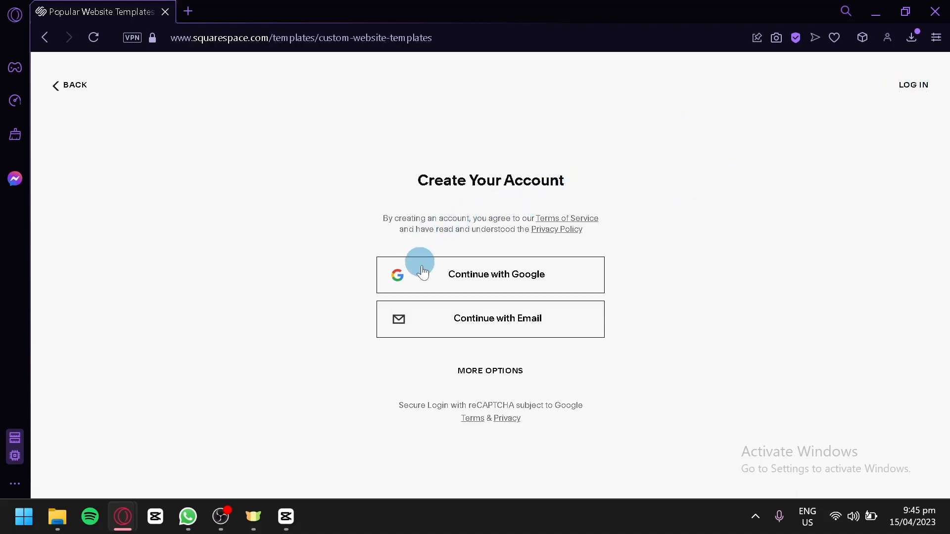
left_click(485, 274)
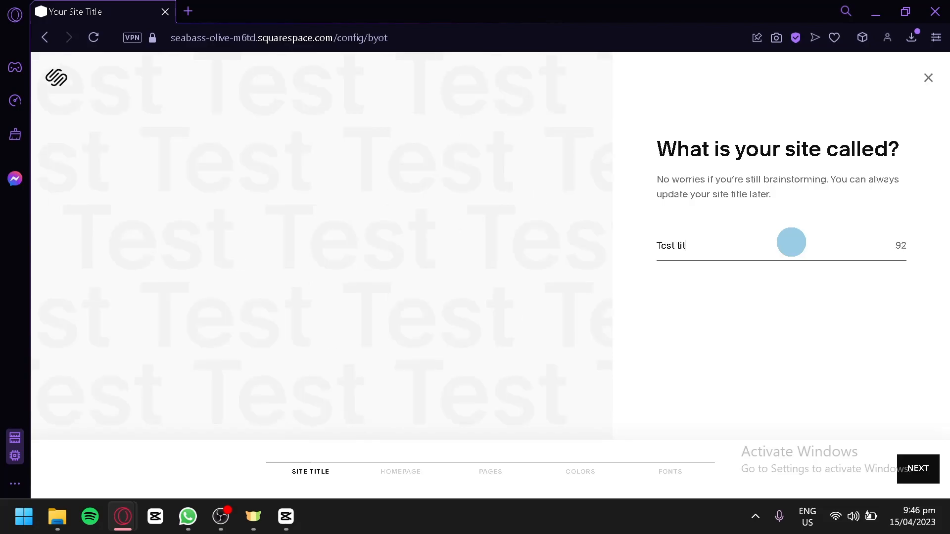
Title the site "Test title" and proceed to the Intro layouts for the homepage
left_click(913, 486)
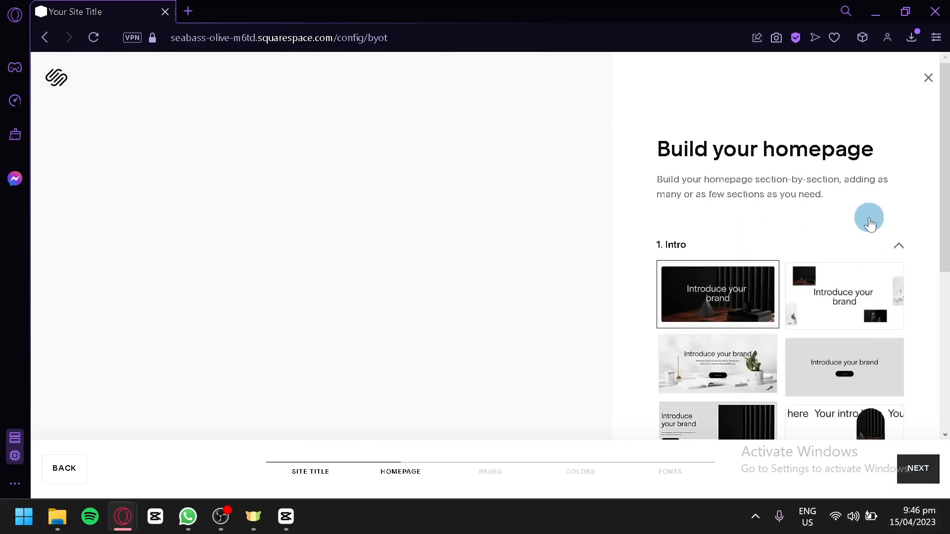
left_click_drag(945, 216, 944, 291)
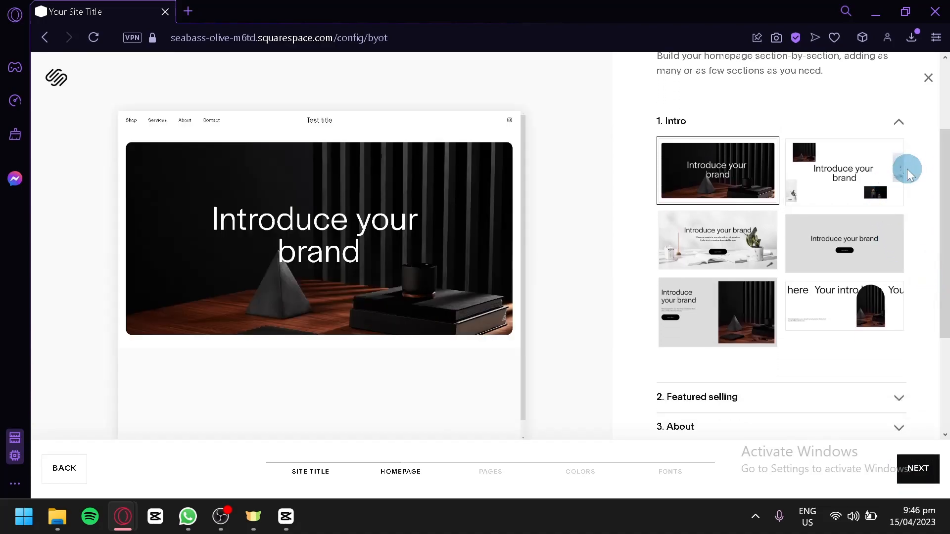
scroll(816, 183, "down", 2)
scroll(831, 187, "up", 2)
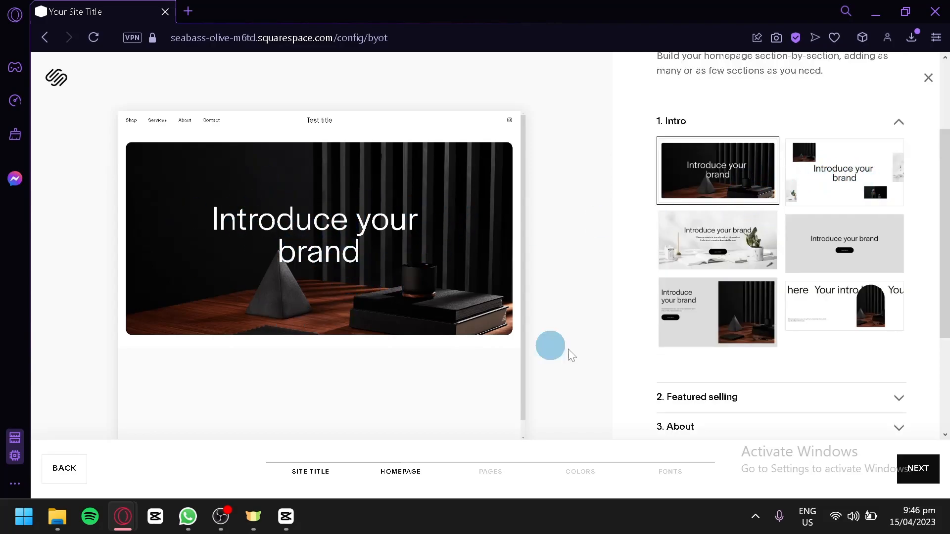
Compare the homepage Intro layouts and choose the white one with small images scattered around "Introduce your brand"
left_click(814, 179)
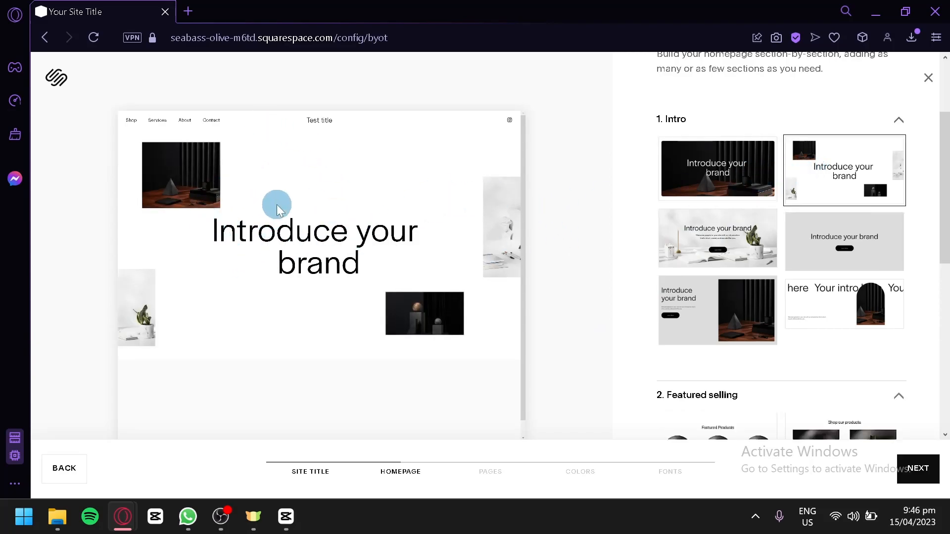
left_click(736, 218)
left_click(816, 239)
left_click(844, 311)
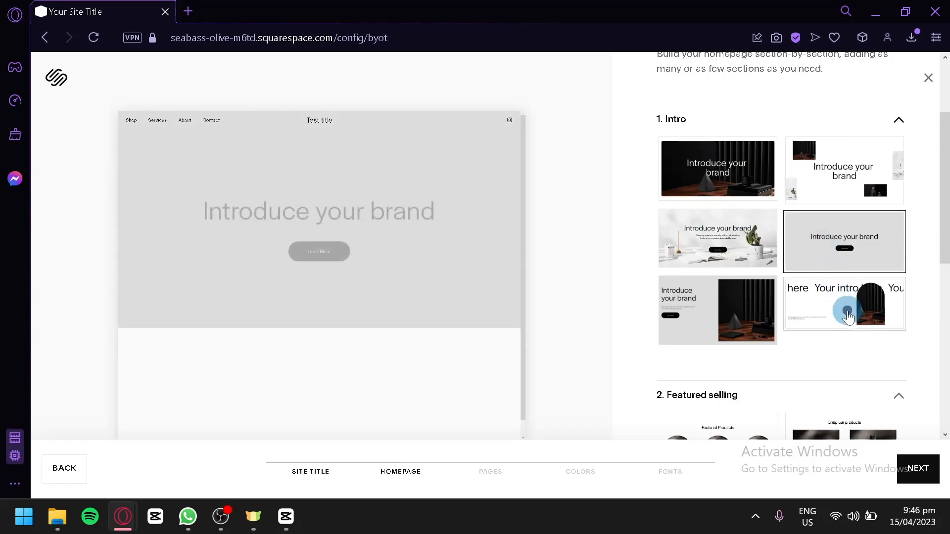
left_click(739, 338)
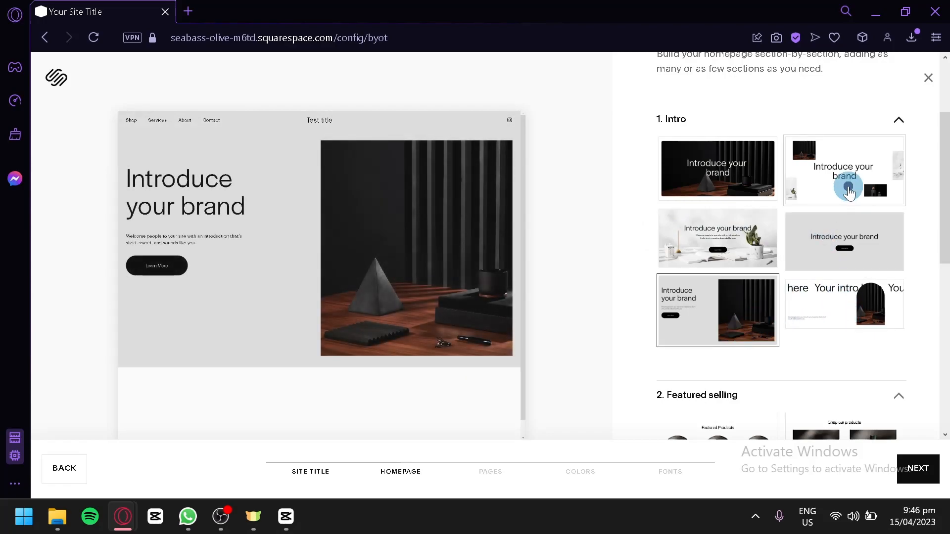
left_click(847, 191)
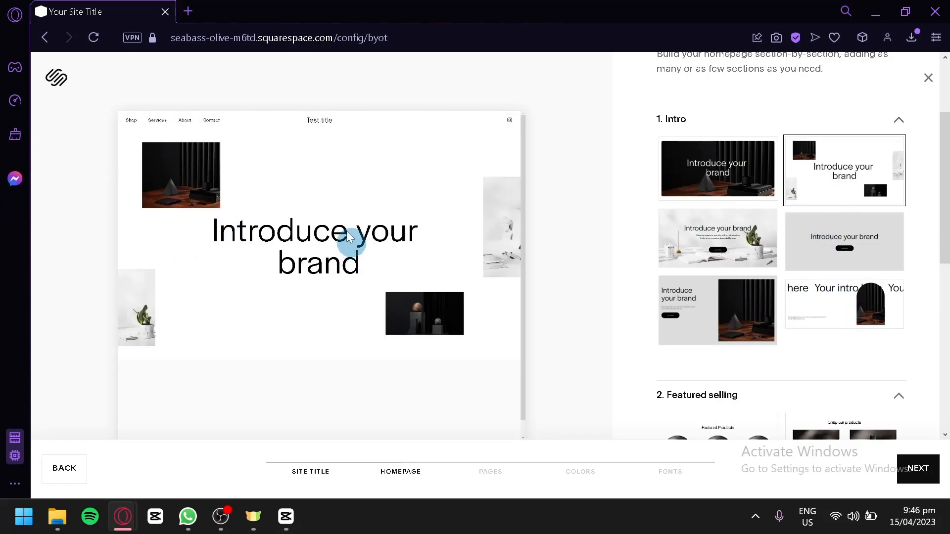
Try the round-image Featured Products layout for Featured selling and switch to the two-product "Shop our products" layout
scroll(713, 234, "down", 4)
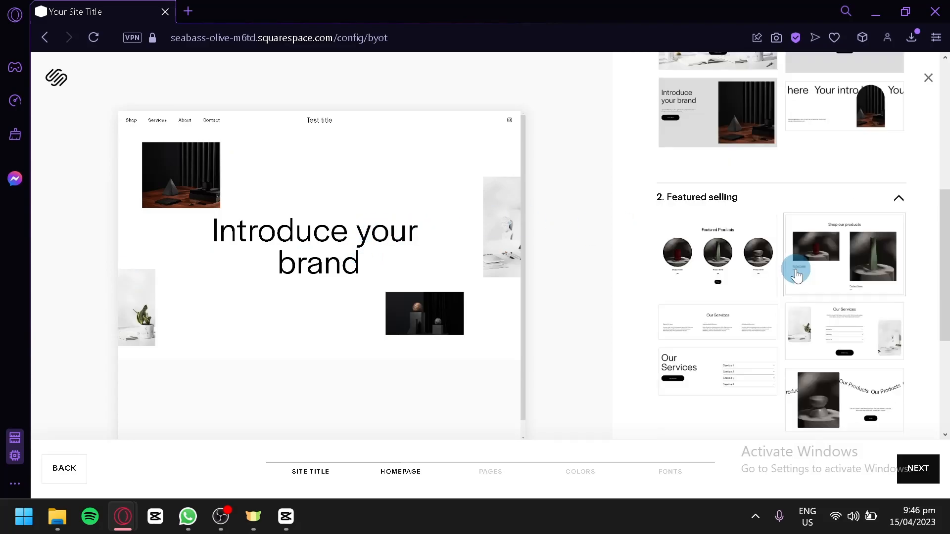
scroll(372, 239, "down", 2)
scroll(403, 273, "up", 2)
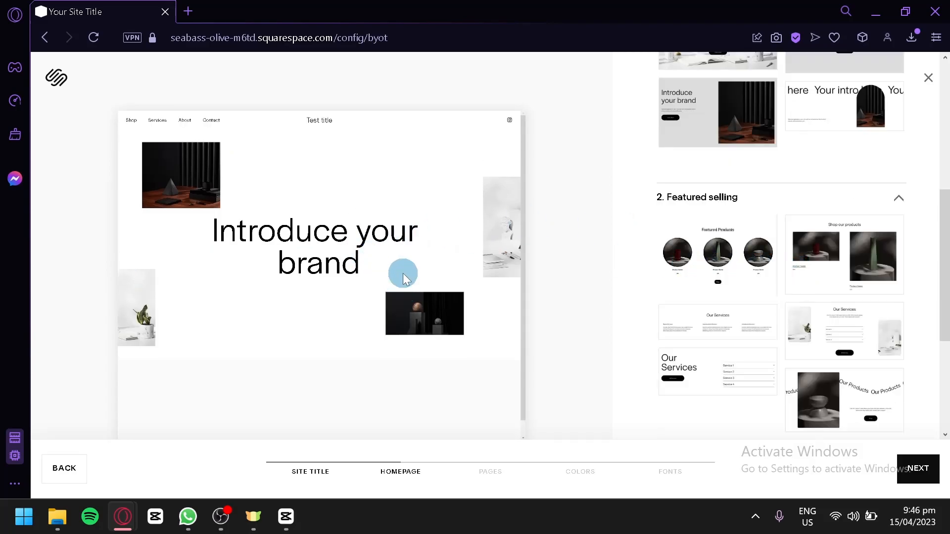
scroll(345, 189, "down", 1)
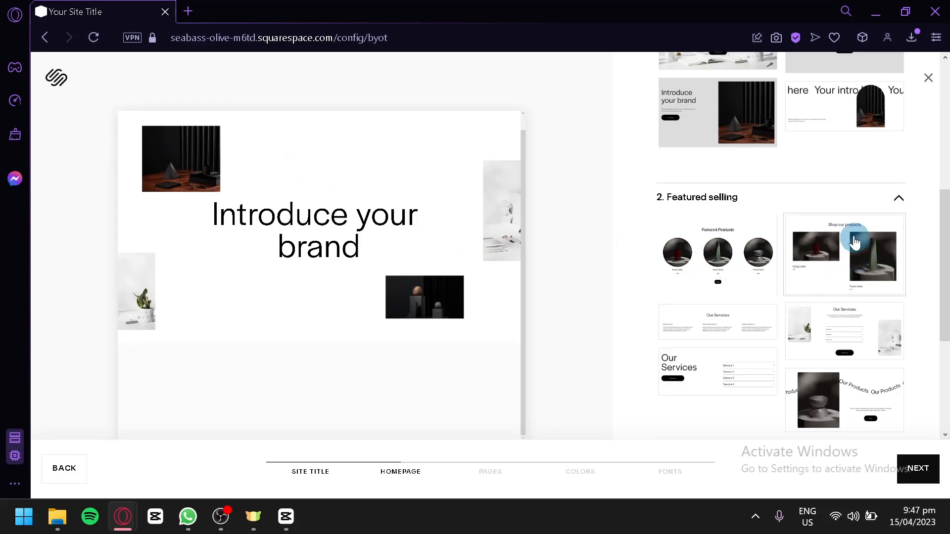
scroll(733, 191, "down", 2)
left_click(733, 190)
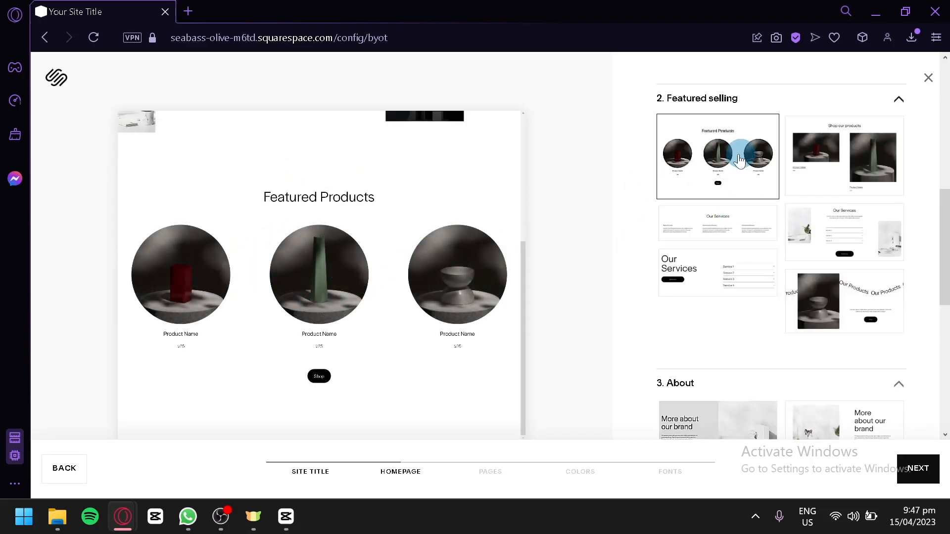
left_click(841, 178)
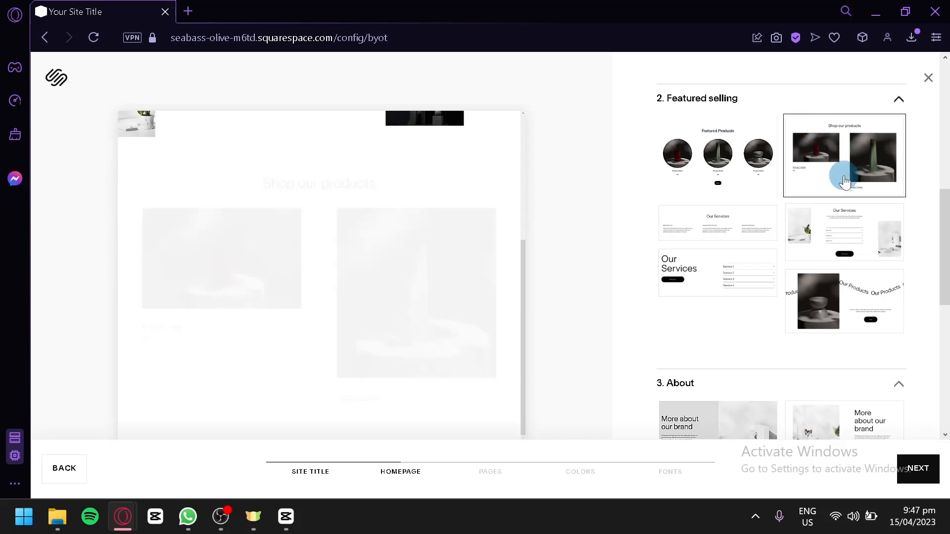
Try the "Our Services" and "Our Products" layouts for Featured selling and return to "Shop our products"
left_click(672, 261)
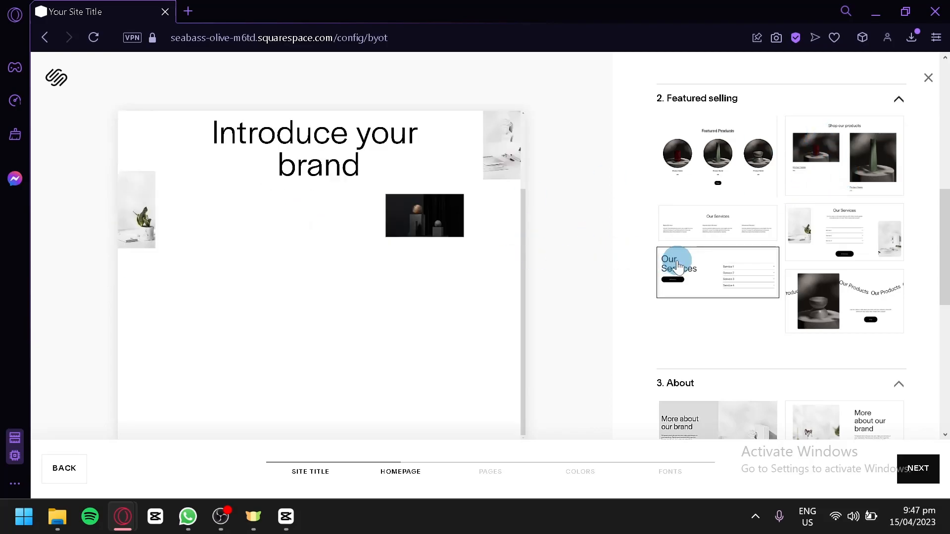
left_click(699, 225)
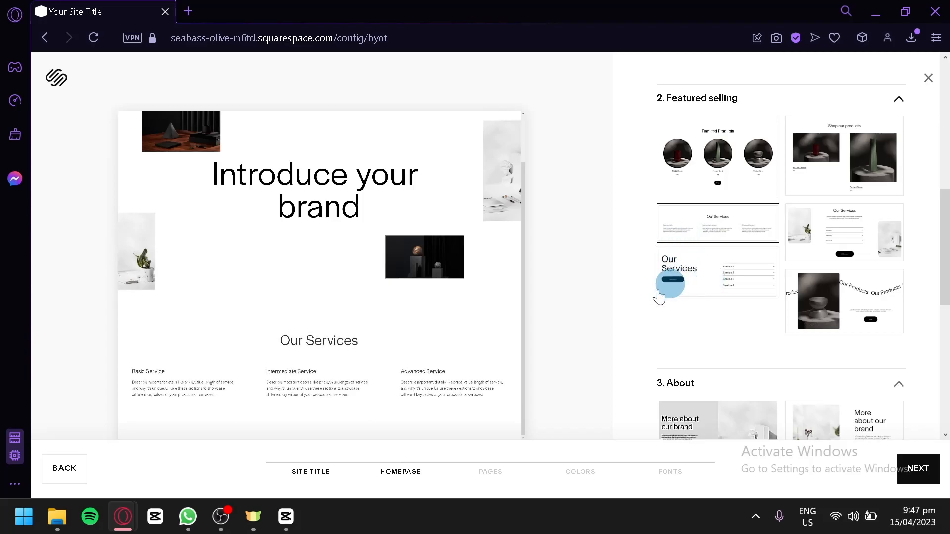
left_click(740, 268)
left_click(807, 228)
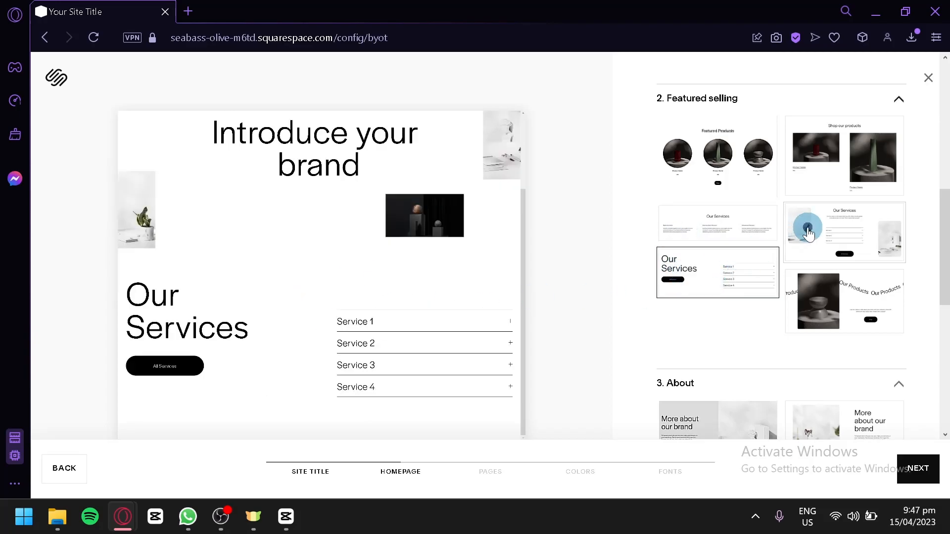
left_click(829, 310)
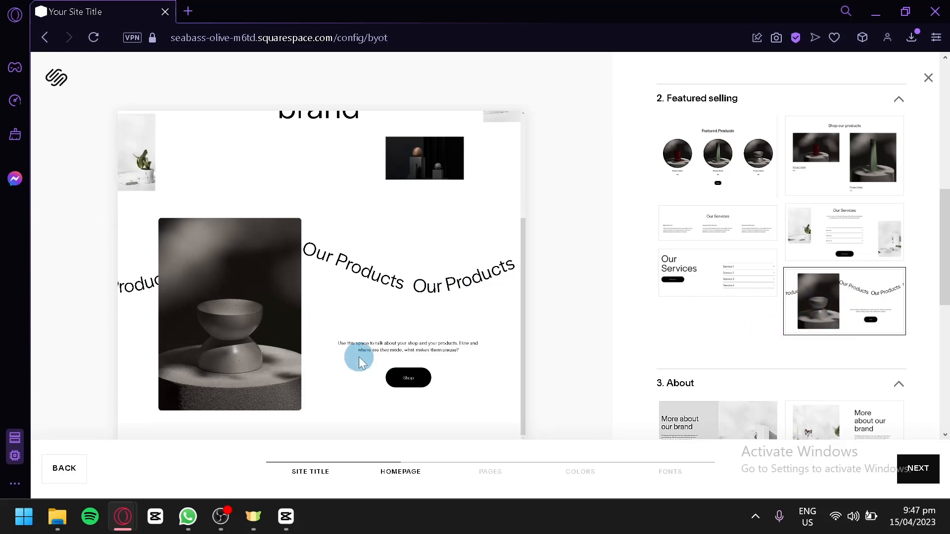
left_click(806, 183)
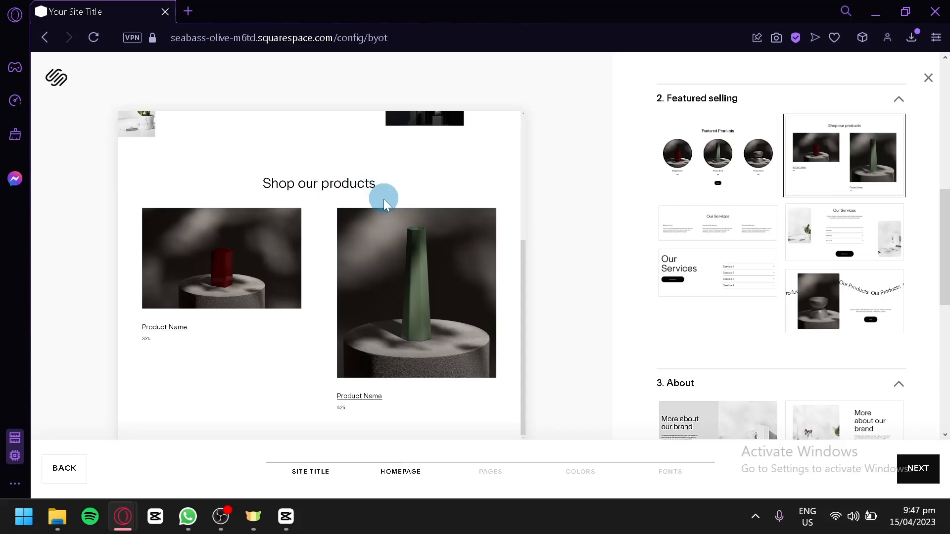
Add an About section using the grey "More about our brand" layout with text and a button beside an image
scroll(752, 208, "down", 2)
scroll(742, 148, "up", 2)
scroll(722, 148, "up", 2)
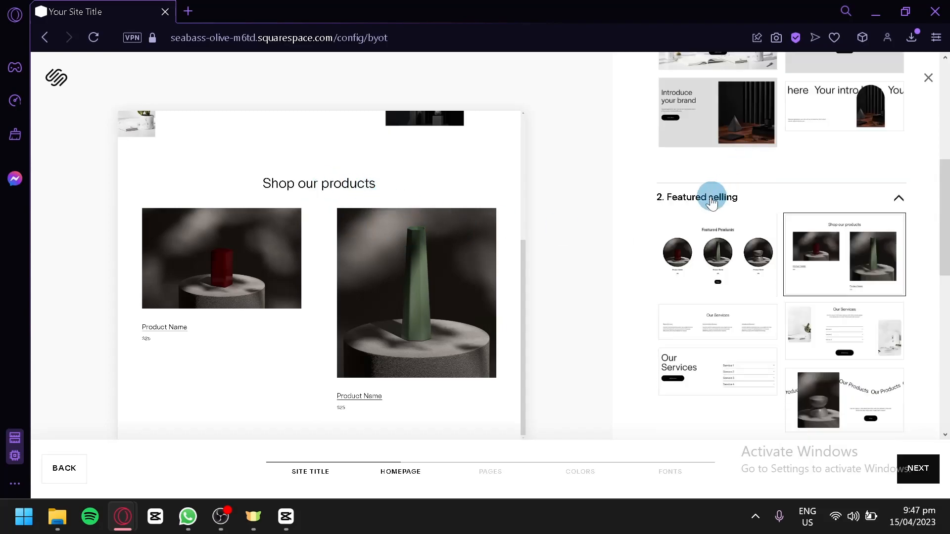
scroll(366, 274, "up", 3)
scroll(366, 274, "down", 3)
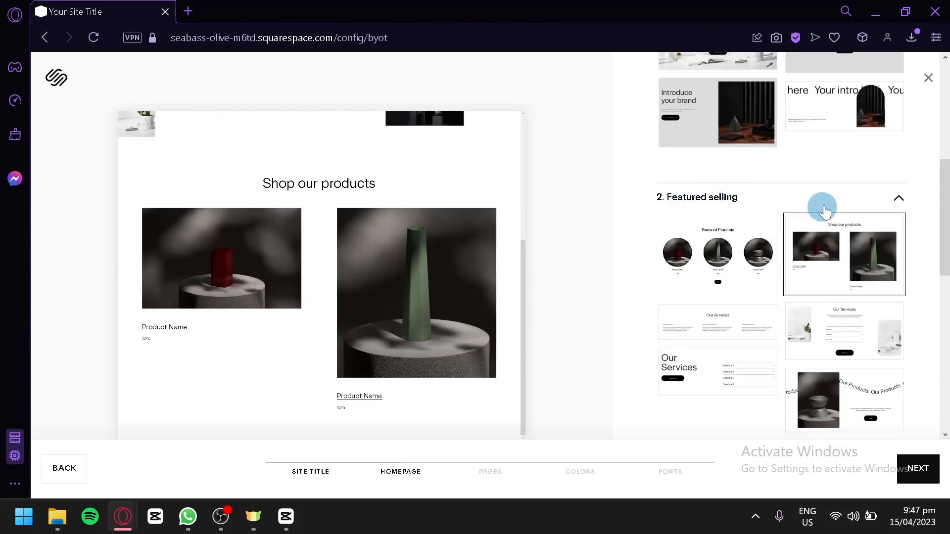
scroll(849, 213, "down", 5)
scroll(849, 218, "down", 2)
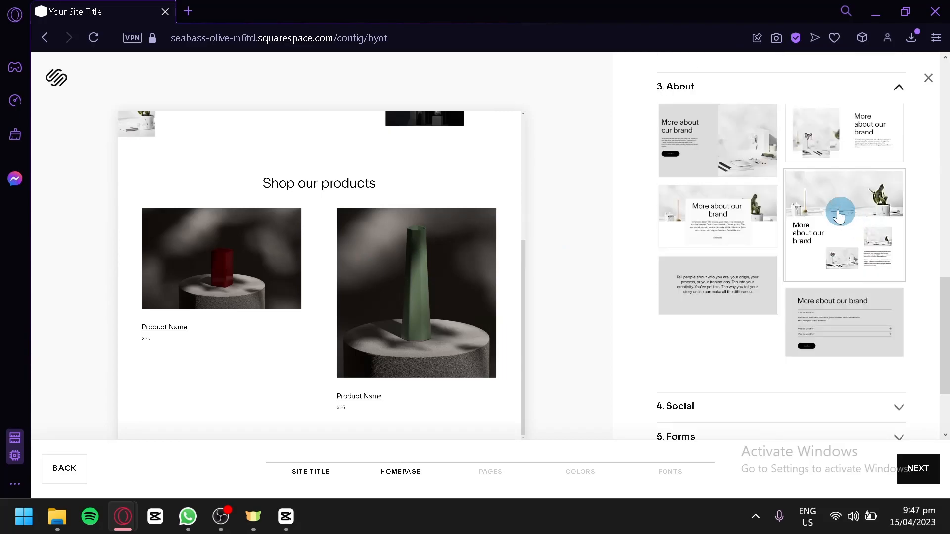
scroll(702, 149, "up", 2)
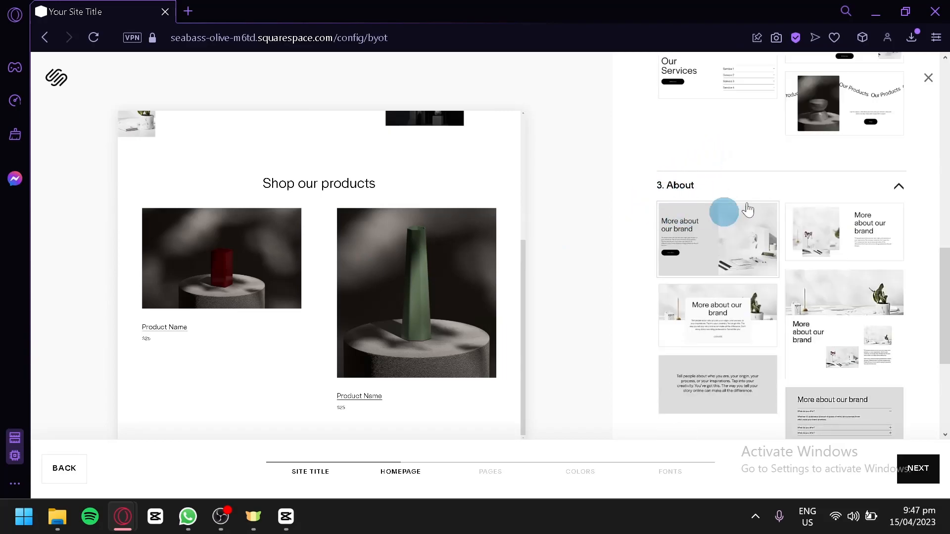
left_click(776, 220)
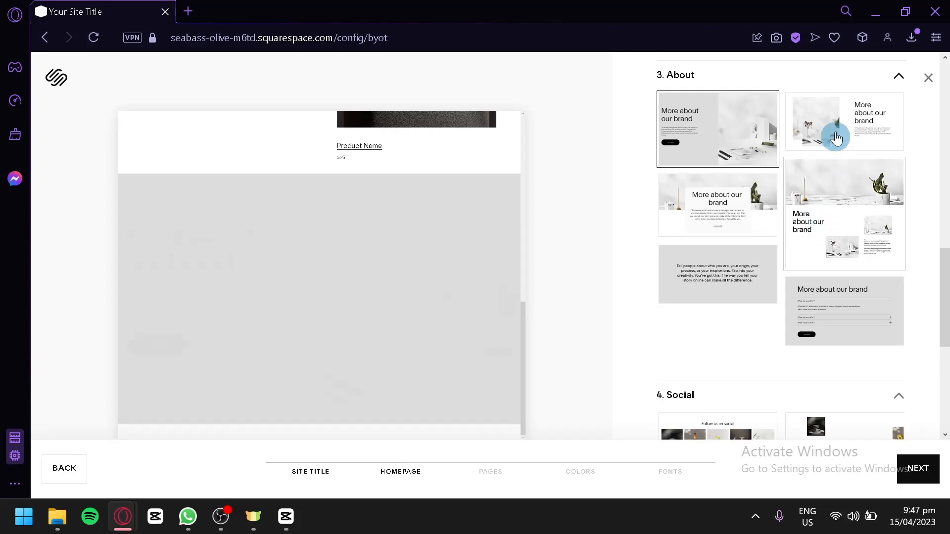
Compare the other About layouts and choose the grey "More about our brand" layout with expandable questions
left_click(833, 136)
left_click(725, 219)
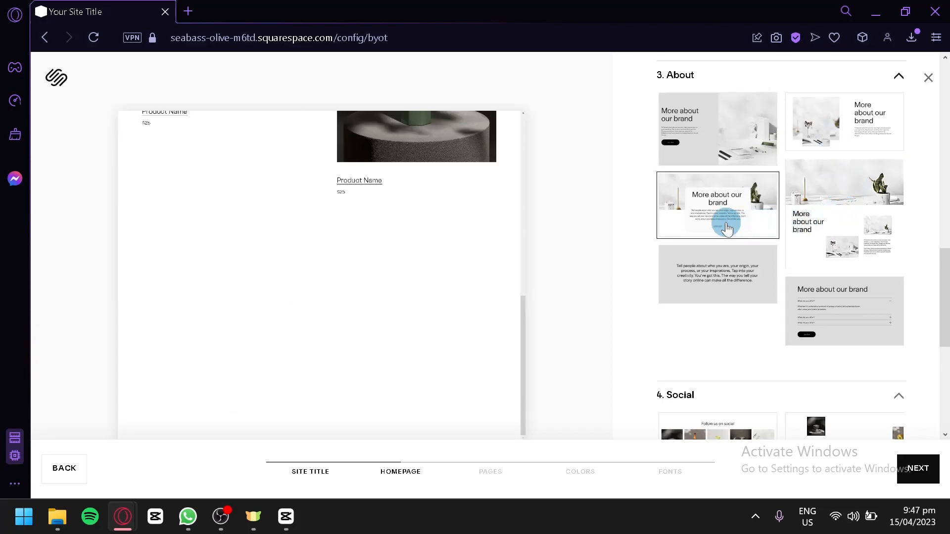
left_click(726, 291)
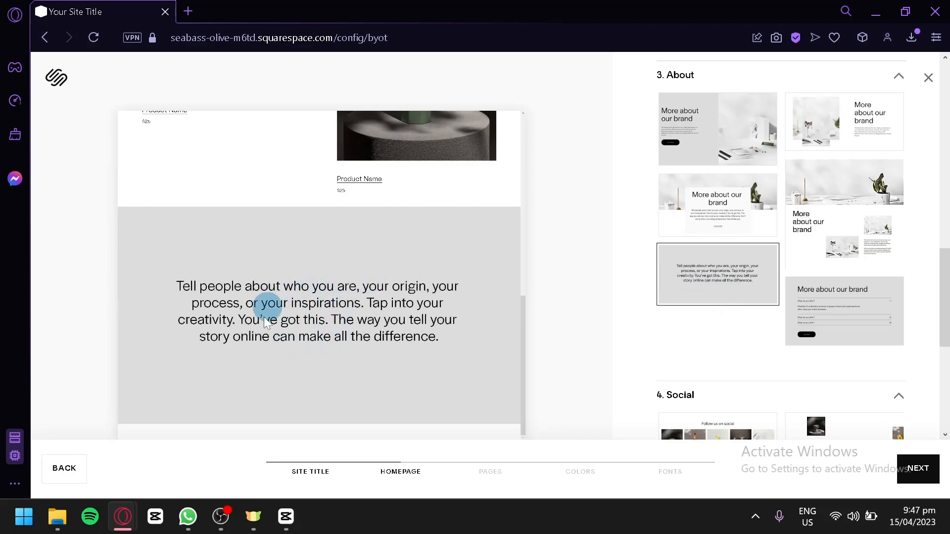
left_click(826, 337)
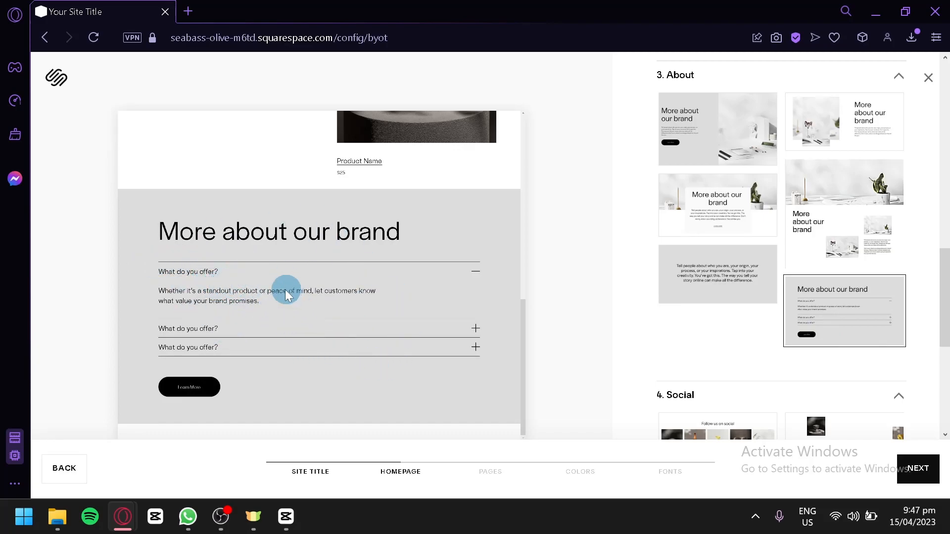
Add a Social section using the "Follow us on social" layout with a row of five images
scroll(831, 270, "down", 4)
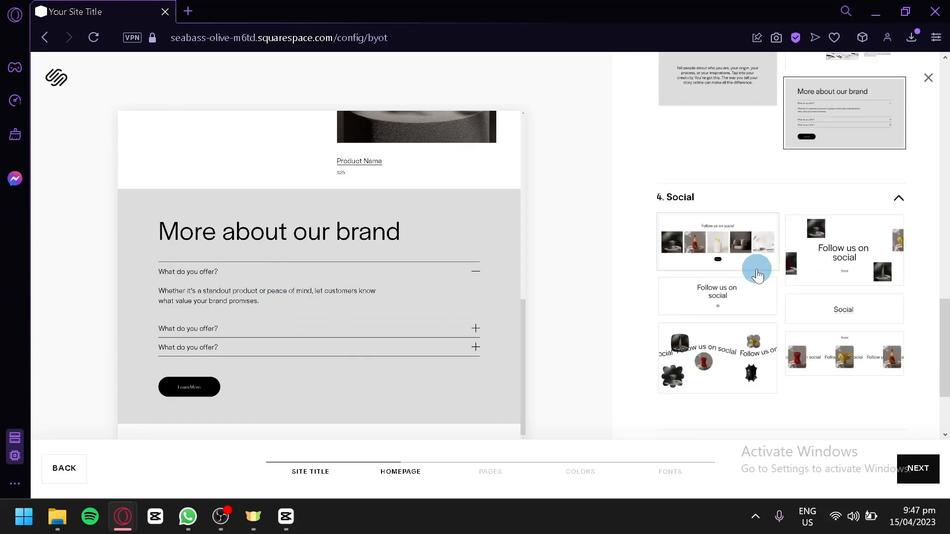
scroll(765, 250, "down", 2)
scroll(229, 296, "up", 3)
scroll(297, 198, "down", 3)
scroll(786, 259, "up", 4)
scroll(737, 269, "down", 4)
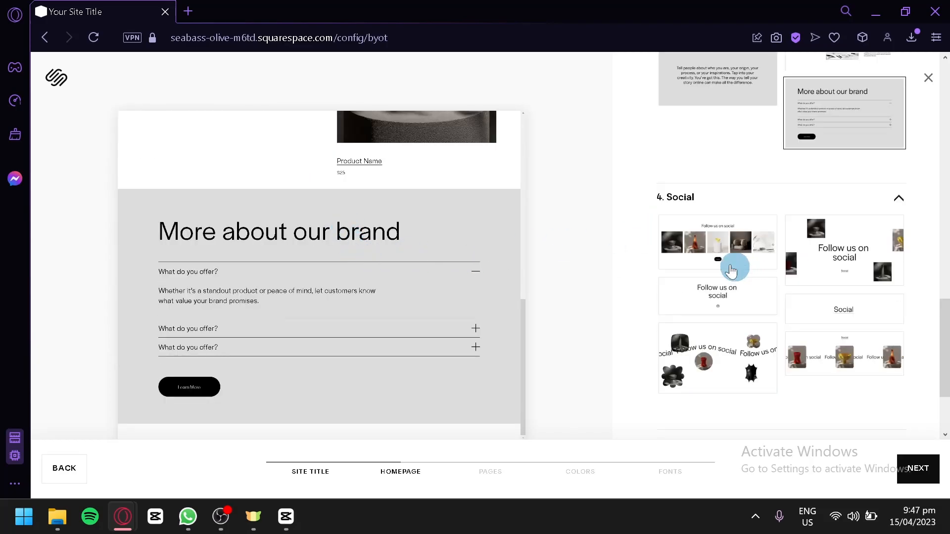
left_click(711, 175)
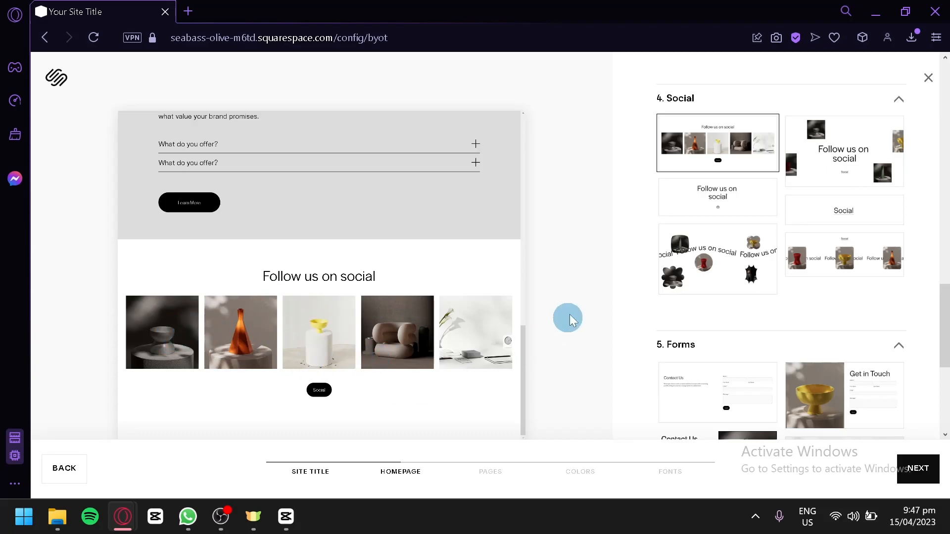
Try the Social layout with scattered images around "Follow us on social" and return to the five-image row
left_click(830, 130)
scroll(258, 237, "up", 10)
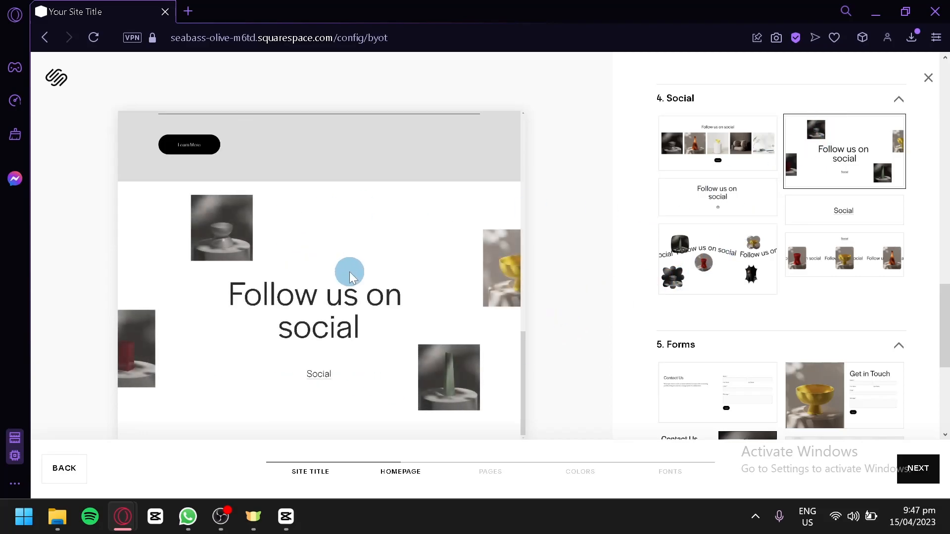
scroll(350, 223, "down", 10)
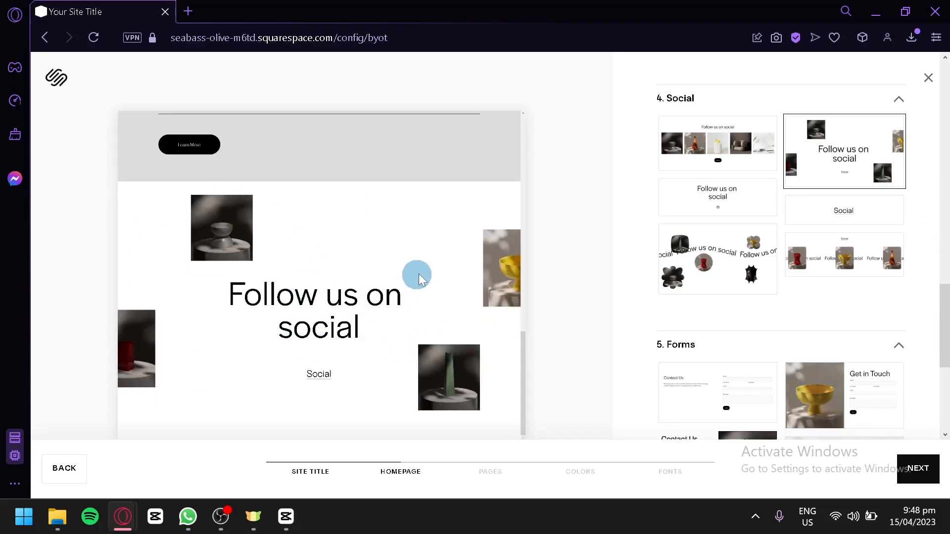
left_click(727, 142)
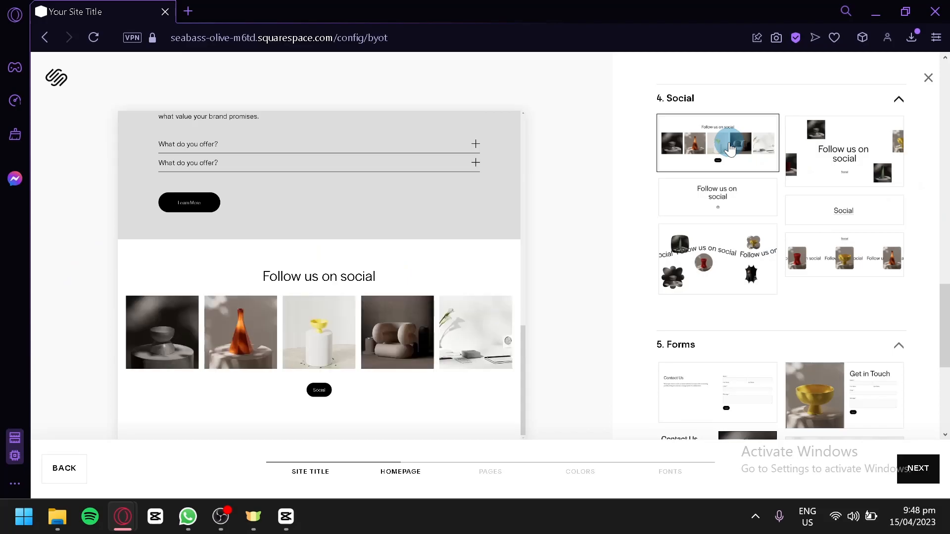
Try the three-image strip, curved-text and plain "Social" layouts for the Social section, and return to the five-image row
left_click(827, 273)
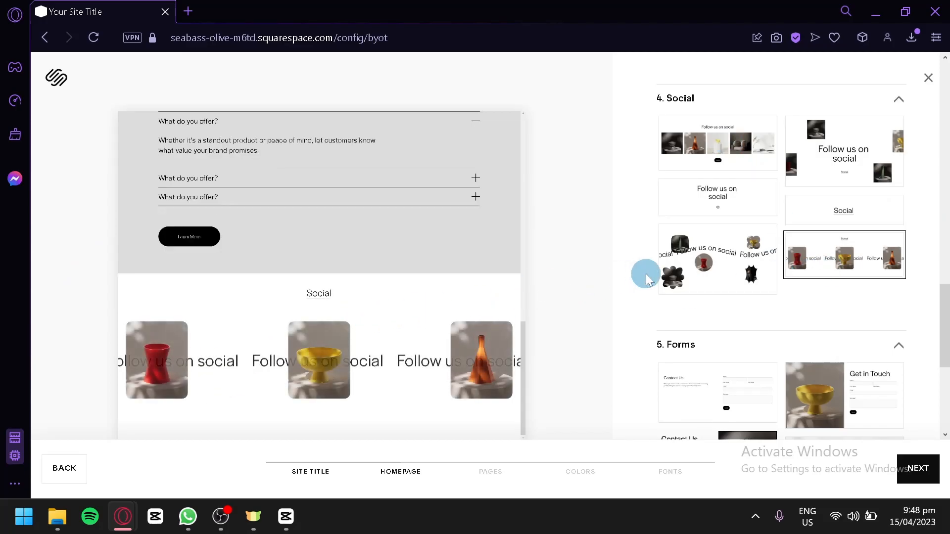
left_click(677, 280)
left_click(833, 213)
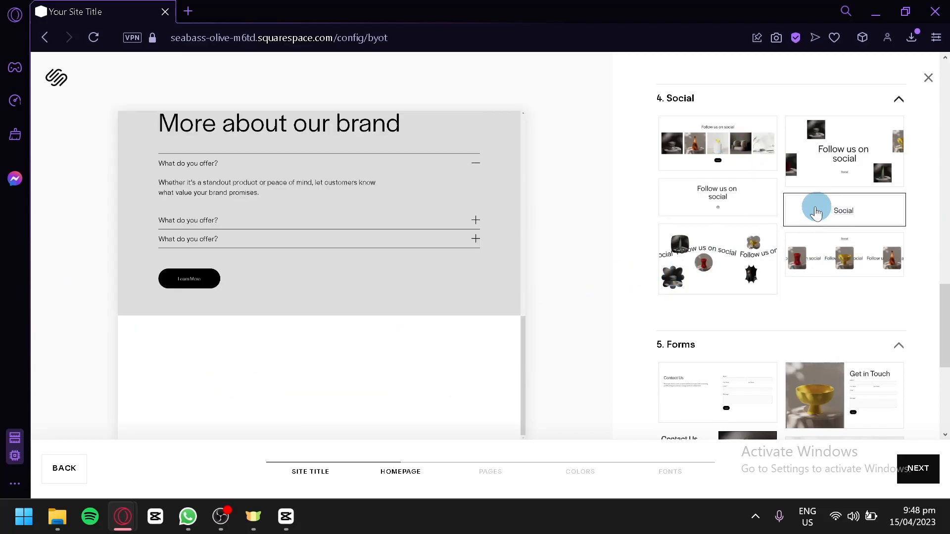
left_click(718, 168)
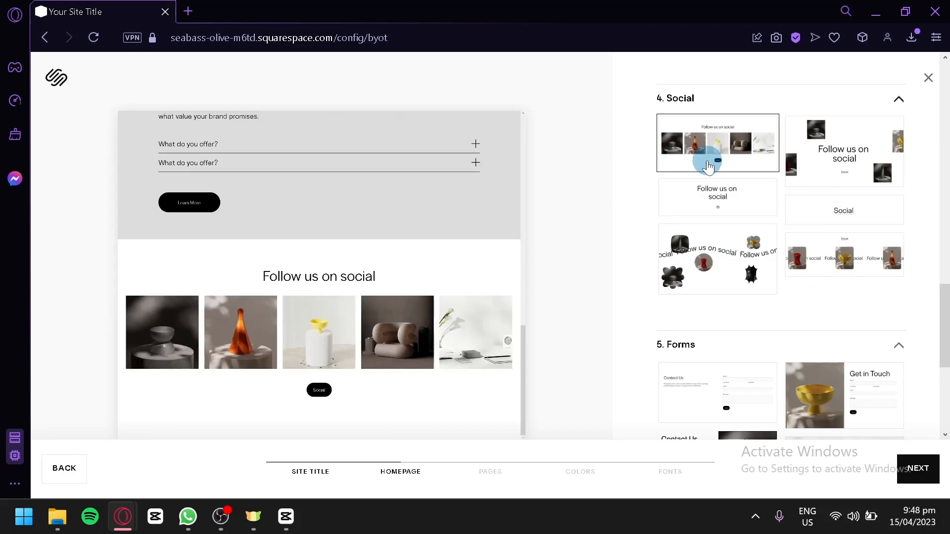
left_click(757, 243)
Add a Forms section, comparing the Contact Us, Get in Touch and Subscribe layouts, and choose the plain white Subscribe form
scroll(759, 252, "down", 4)
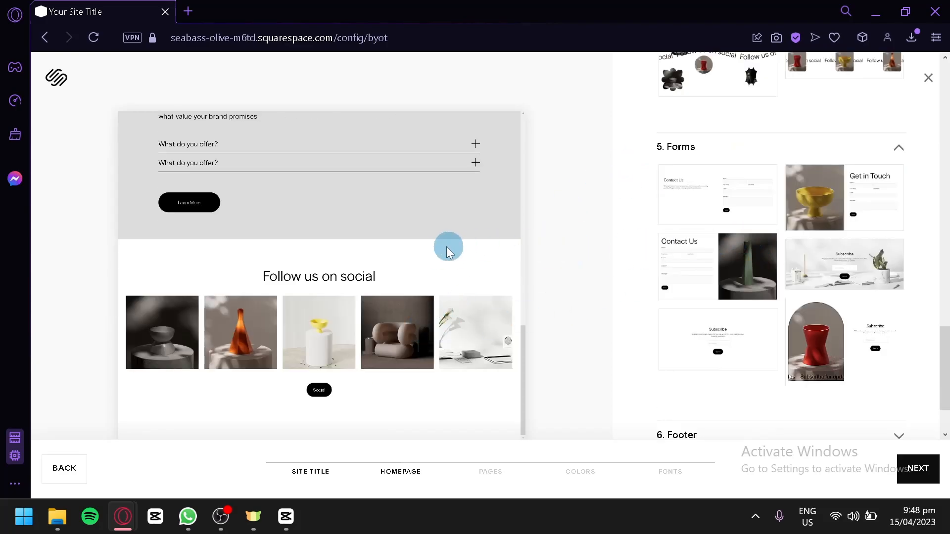
left_click(743, 216)
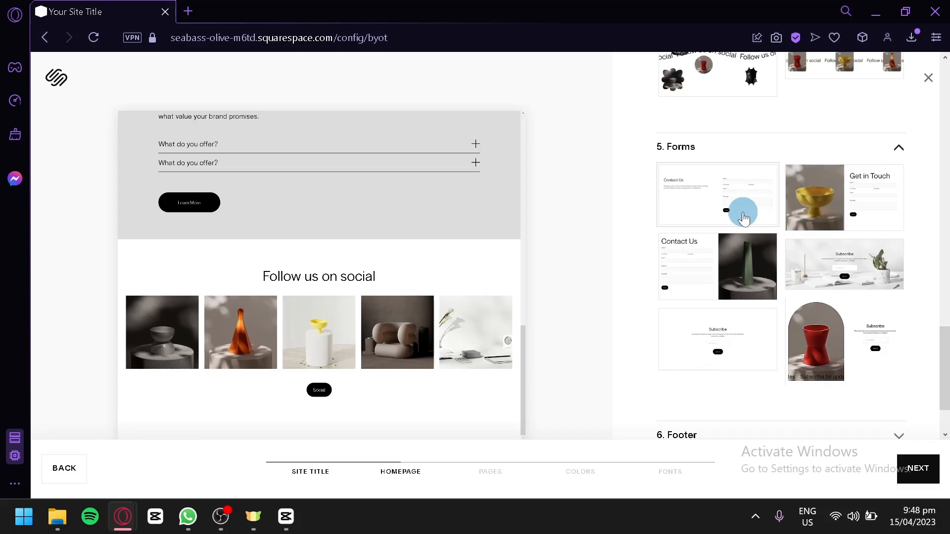
left_click(742, 213)
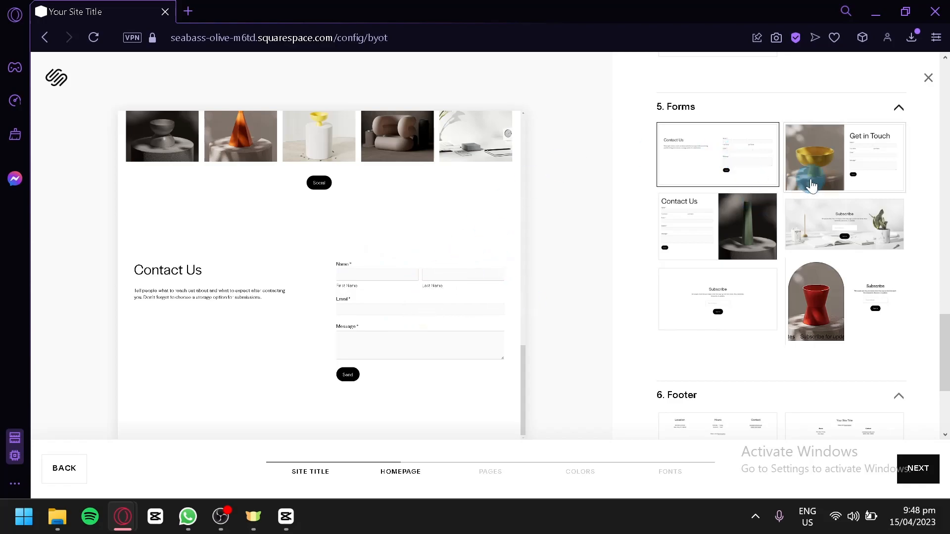
left_click(823, 176)
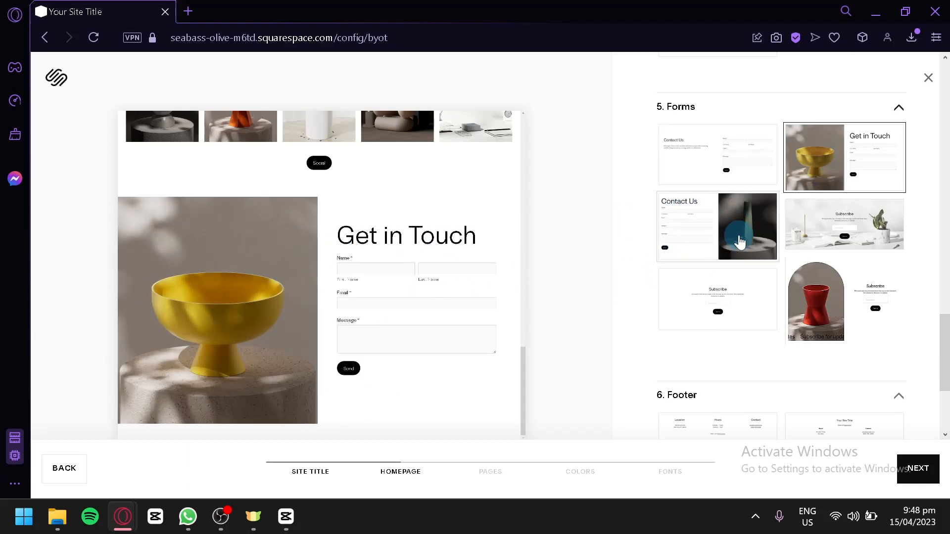
left_click(739, 237)
left_click(890, 227)
left_click(831, 299)
left_click(674, 296)
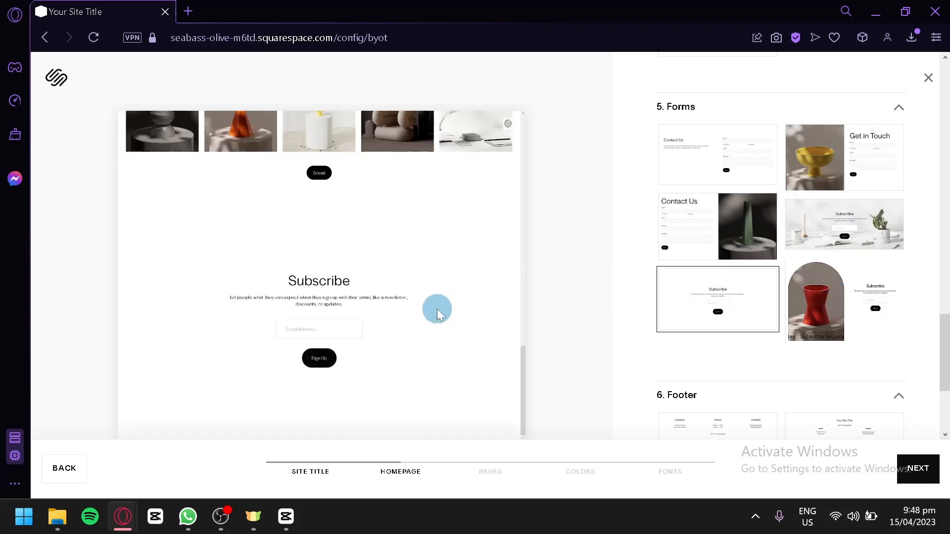
Compare the Footer layouts and choose the three-column one with Location, Hours and Contact
scroll(797, 223, "down", 4)
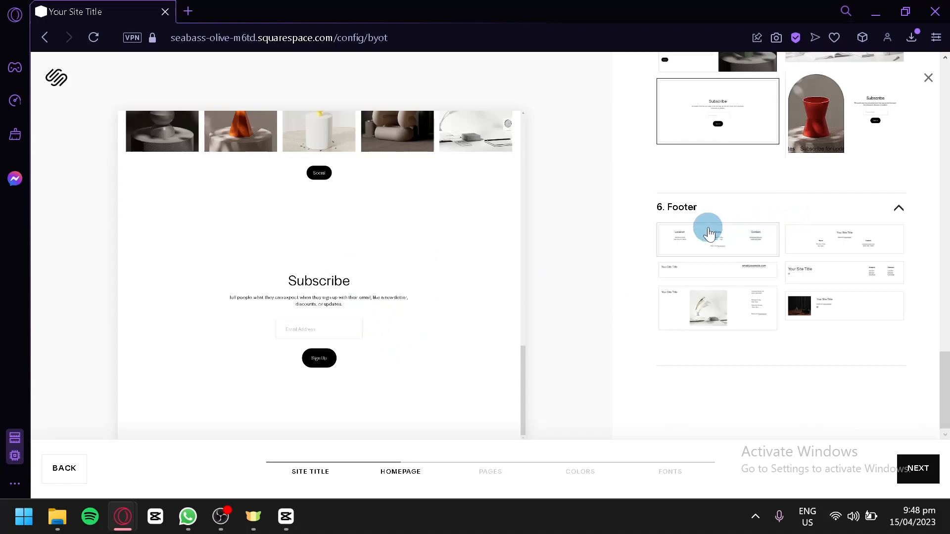
left_click(691, 255)
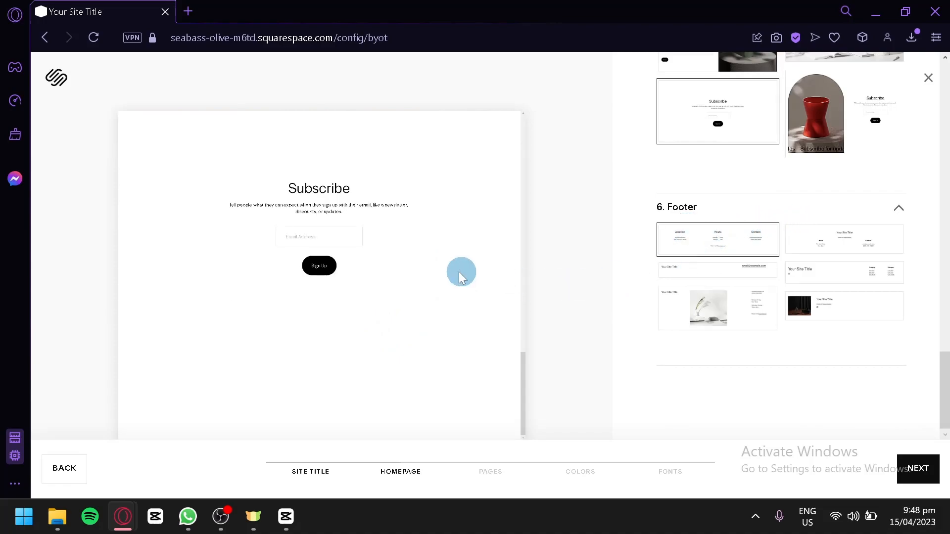
left_click(709, 311)
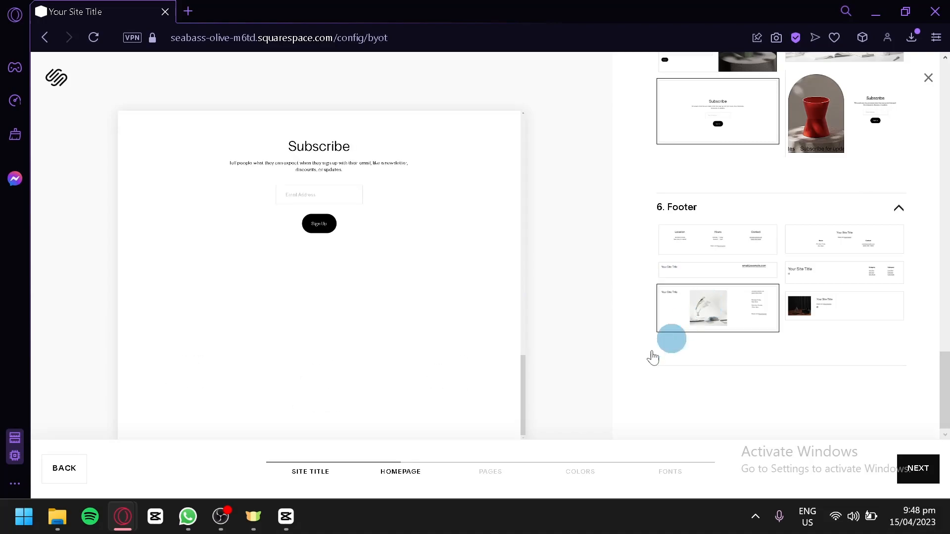
left_click(859, 318)
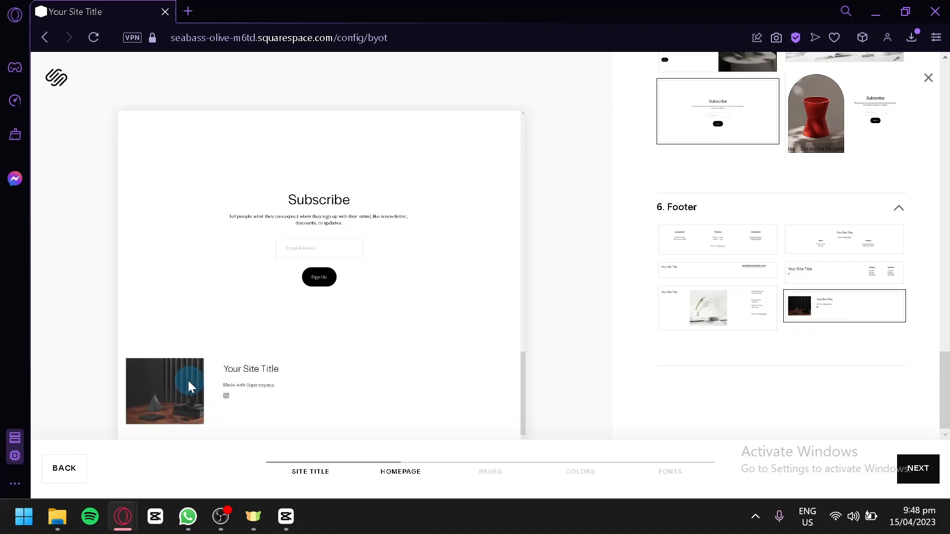
left_click(813, 284)
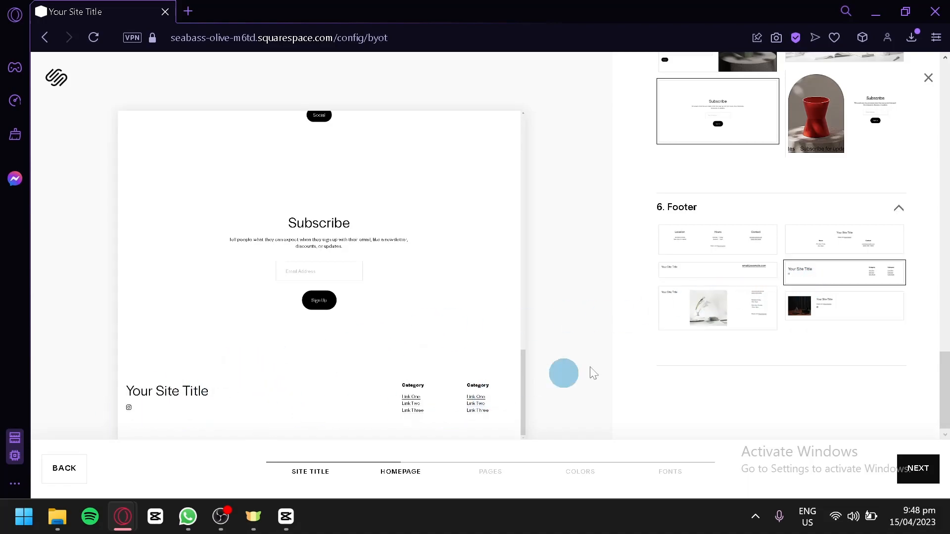
left_click(740, 249)
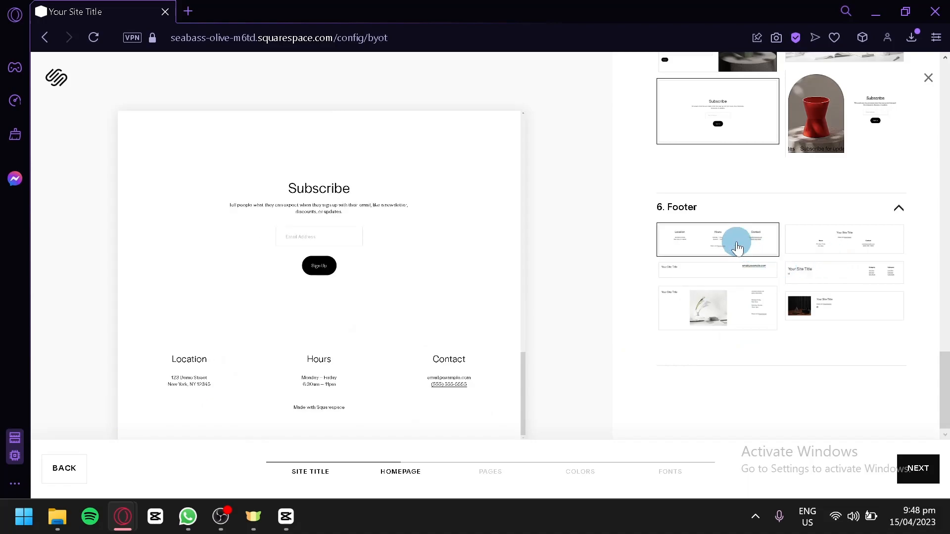
Review the assembled homepage sections in the preview and continue to the Pages stage
scroll(435, 381, "up", 15)
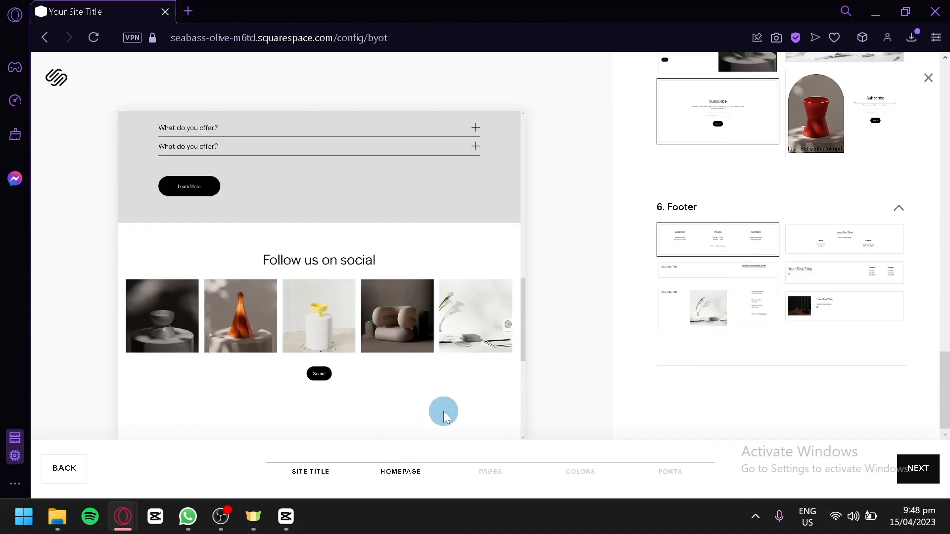
scroll(387, 212, "down", 3)
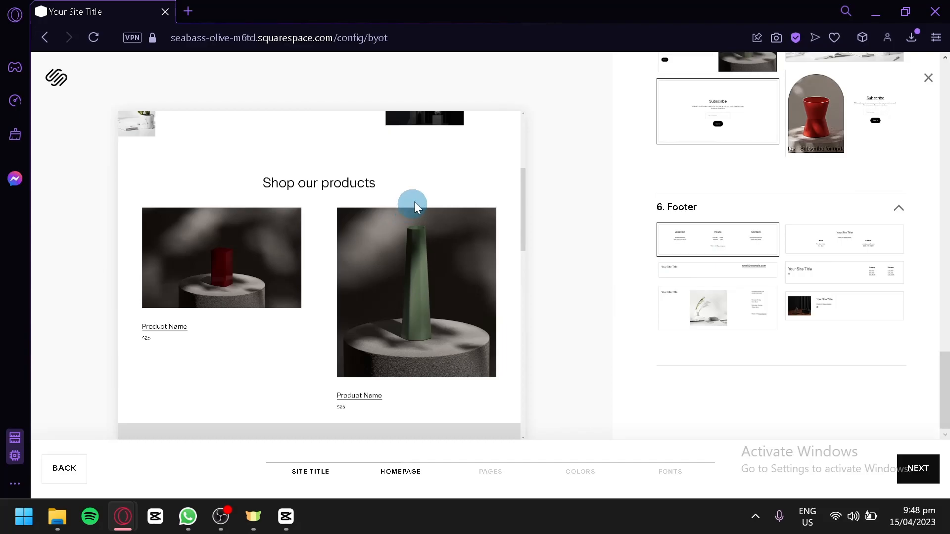
scroll(409, 208, "down", 3)
scroll(356, 210, "up", 3)
scroll(368, 218, "down", 6)
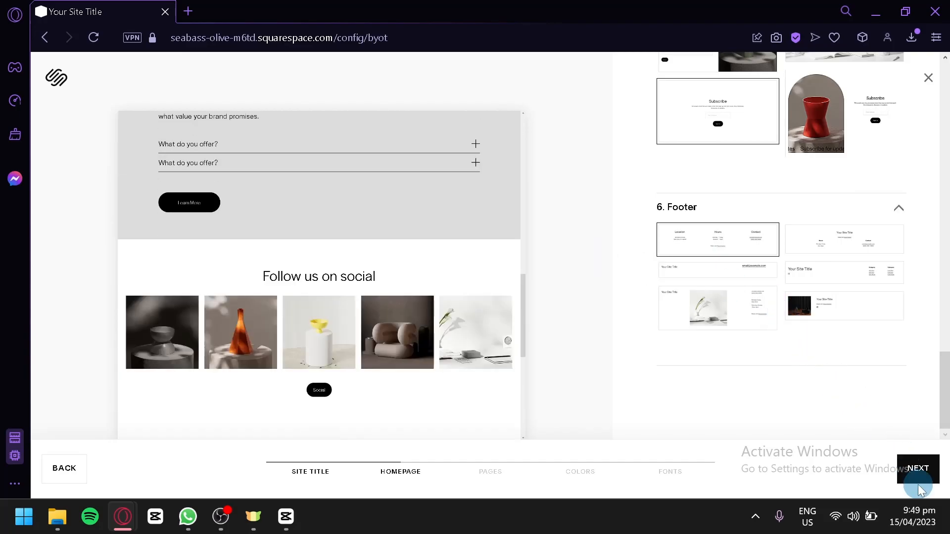
left_click(915, 457)
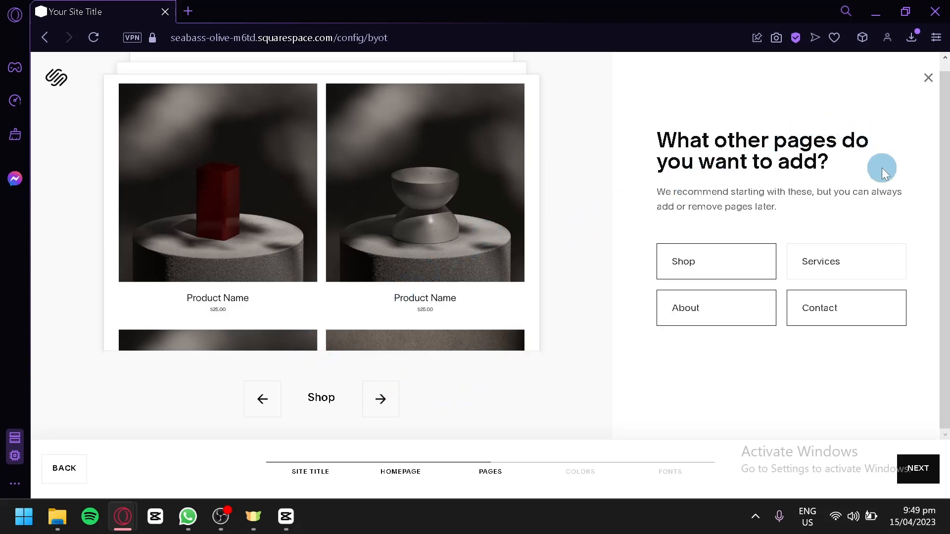
Try different combinations of the suggested extra pages, ending with Shop, Services, About and Contact all deselected
left_click(689, 268)
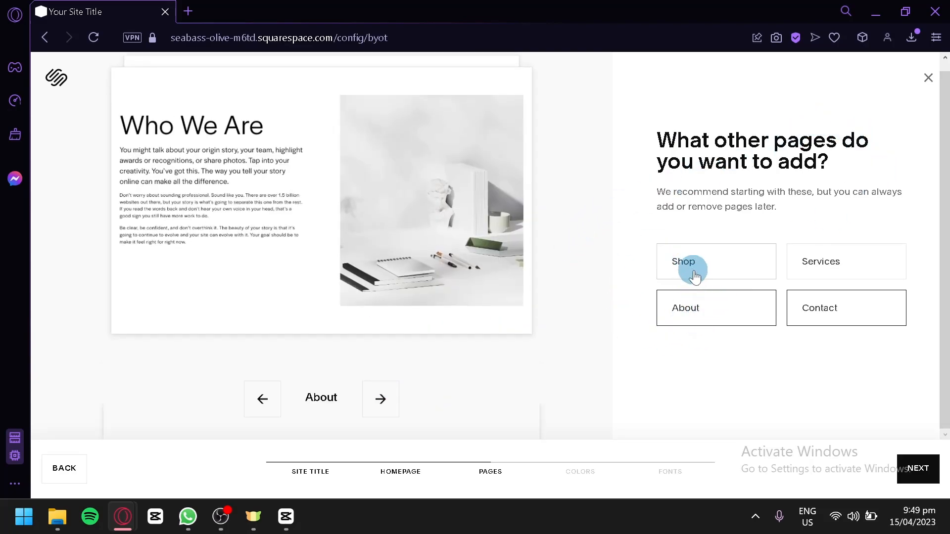
left_click(866, 261)
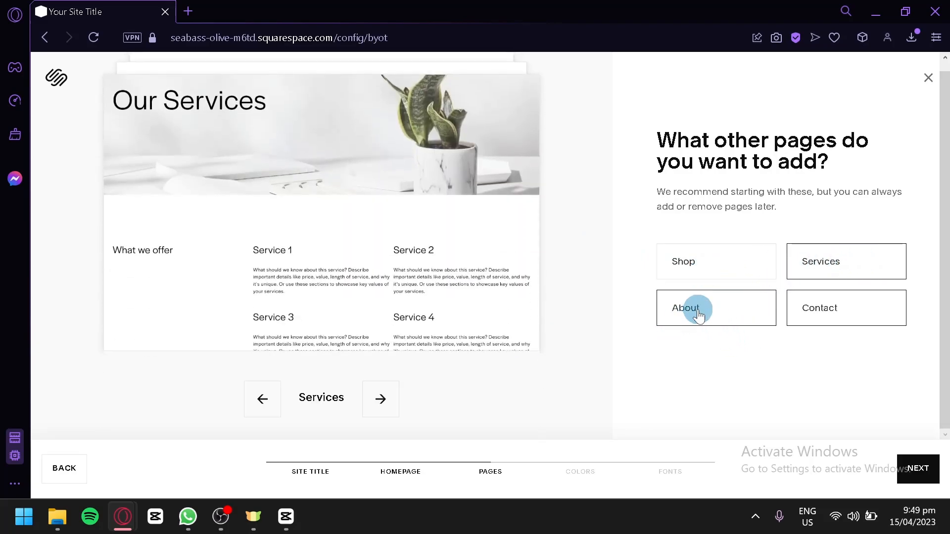
left_click(833, 324)
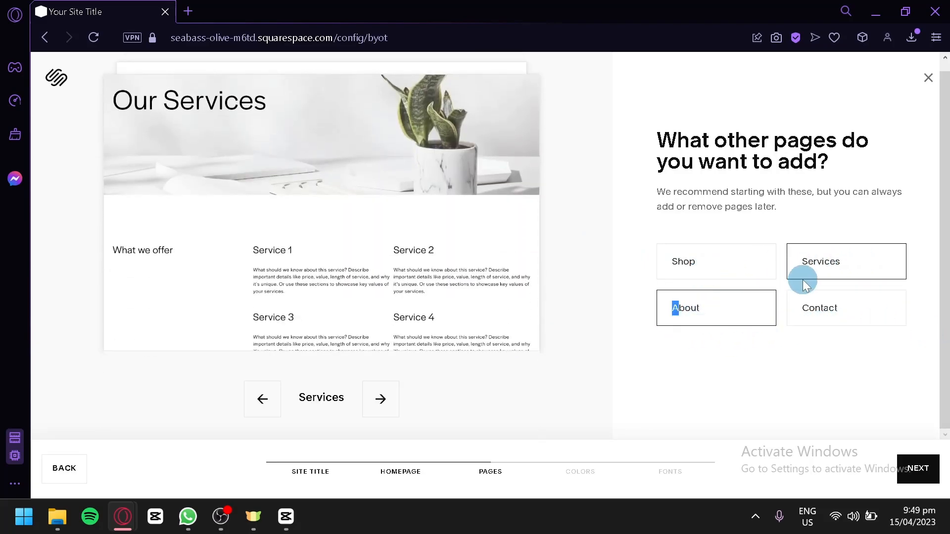
left_click(742, 310)
left_click(821, 265)
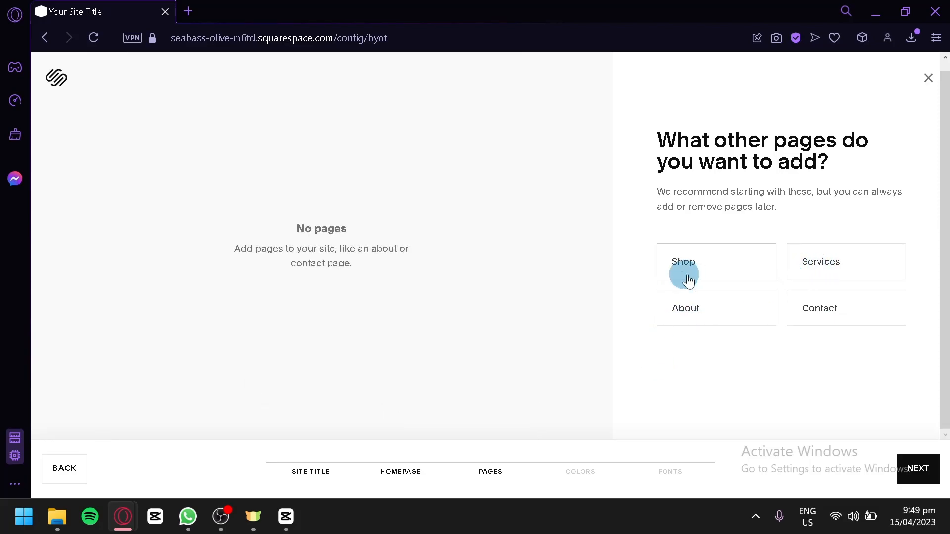
Add the Shop, Services, About and Contact pages to the site
left_click(702, 267)
left_click(815, 261)
left_click(729, 320)
left_click(822, 316)
Browse the previews of the added pages and continue to the color palette stage
left_click(264, 414)
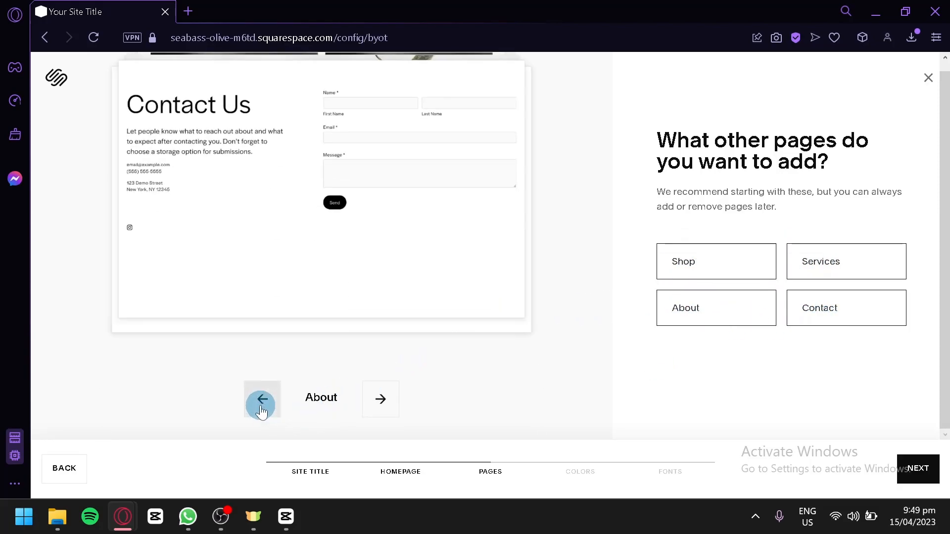
left_click(262, 410)
left_click(263, 410)
left_click(263, 410)
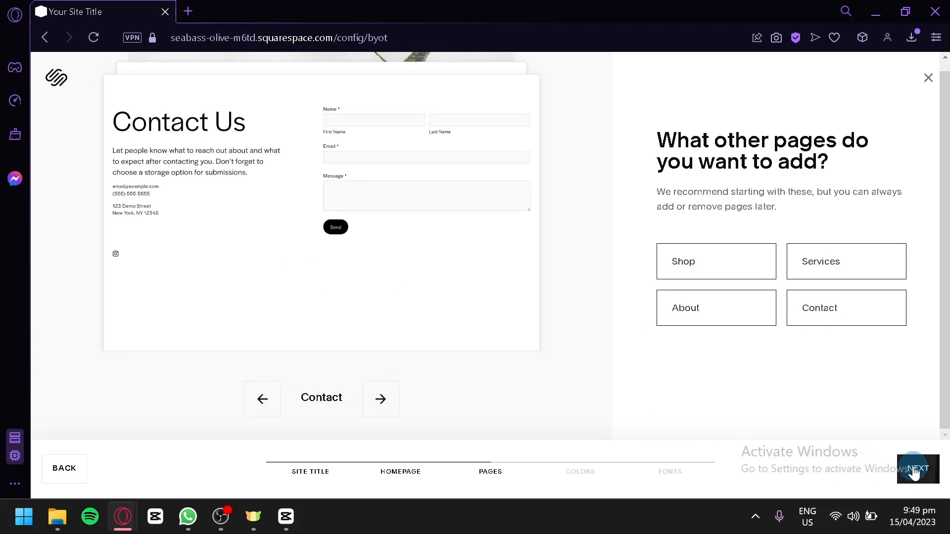
left_click(909, 472)
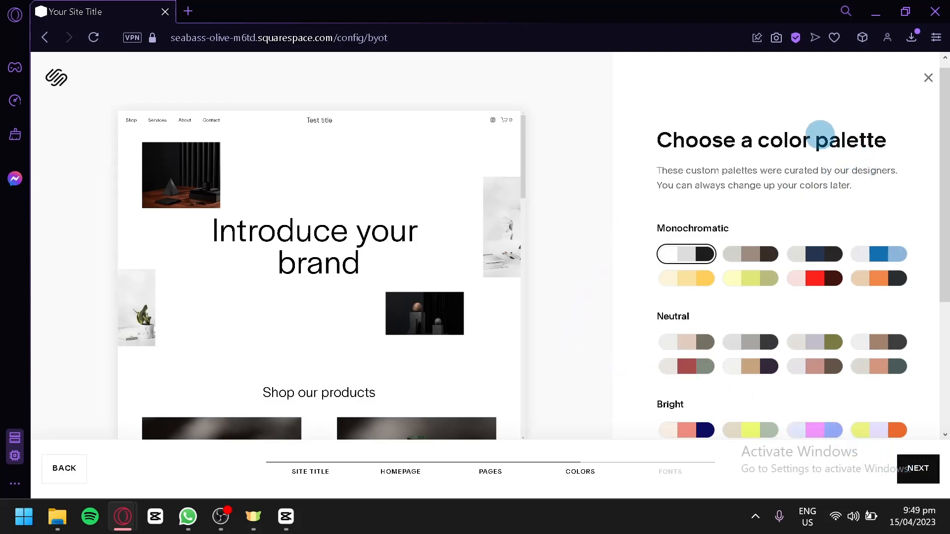
scroll(294, 184, "down", 2)
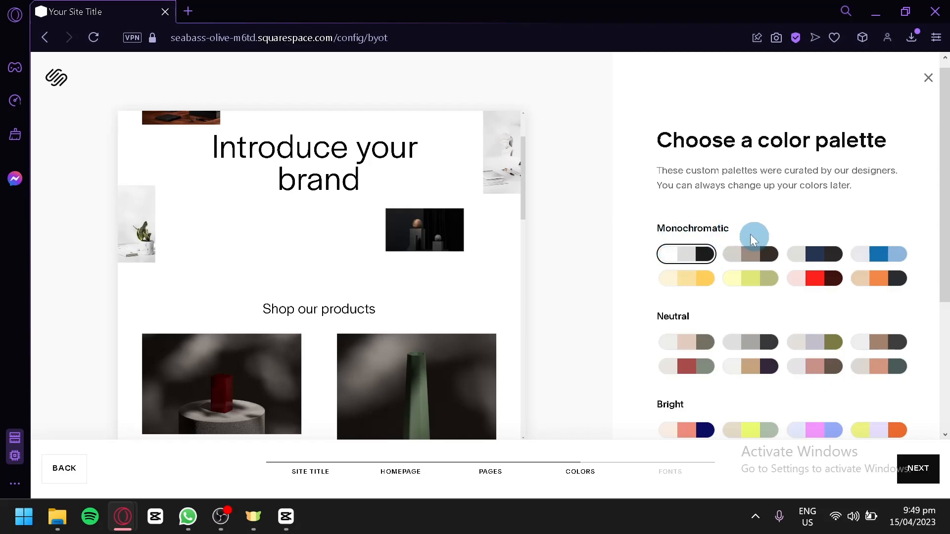
Try the Bold palette of light gray, orange and black and preview it across the homepage
scroll(754, 240, "down", 4)
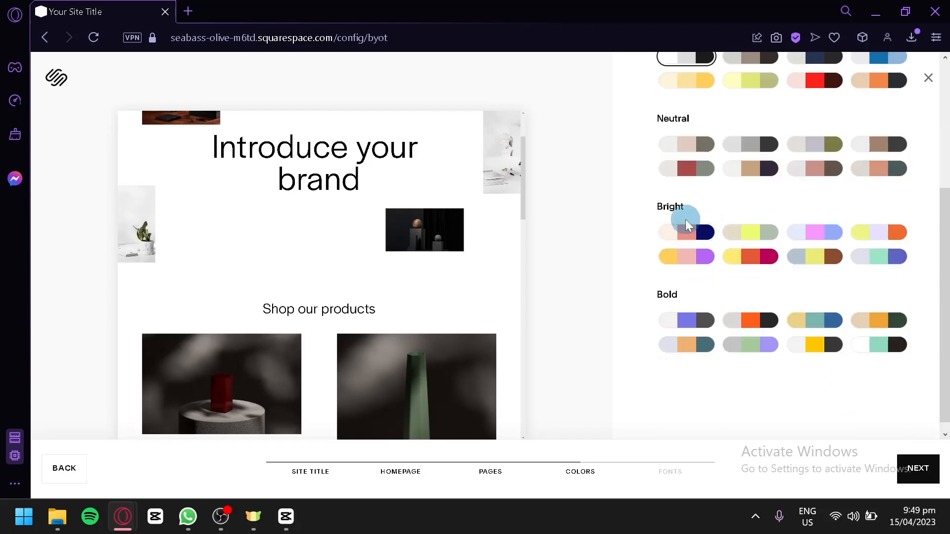
left_click(749, 330)
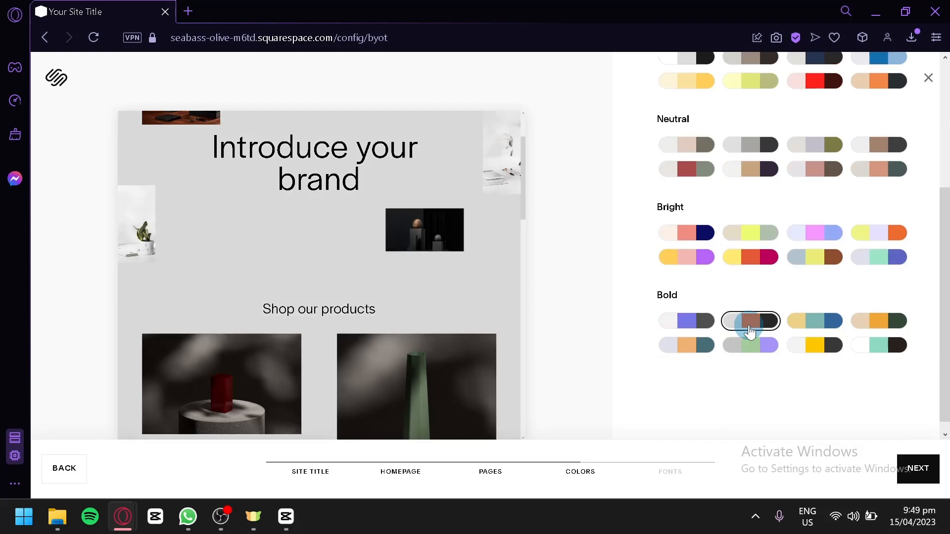
scroll(439, 322, "up", 1)
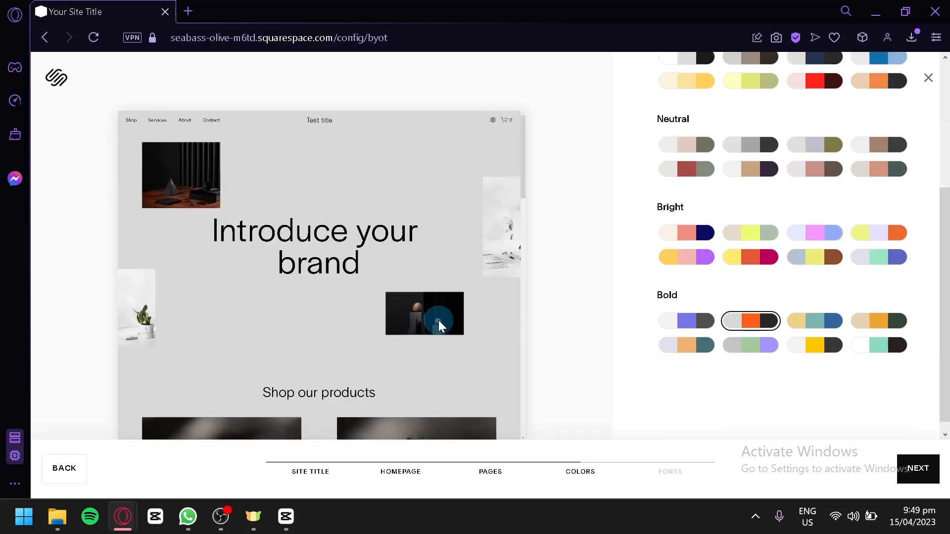
scroll(438, 320, "down", 10)
scroll(313, 222, "down", 5)
scroll(264, 305, "up", 10)
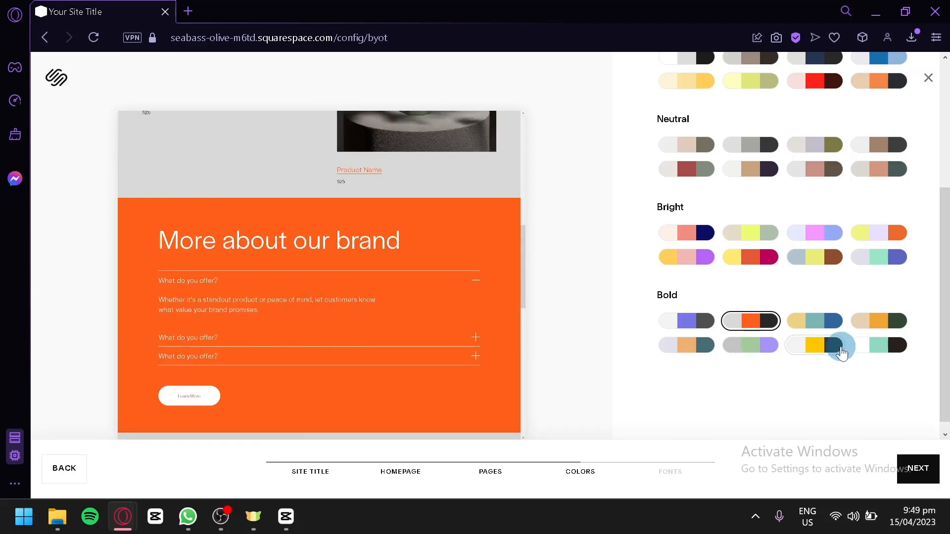
Try the Bold yellow and dark gray palette and the Neutral terracotta and slate palette, previewing them on the homepage
left_click(841, 352)
scroll(447, 289, "up", 9)
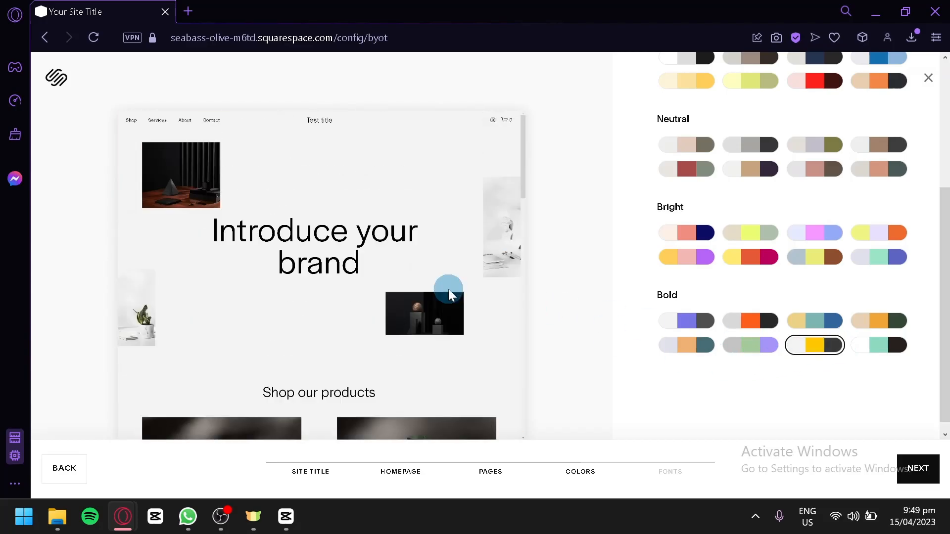
left_click(885, 174)
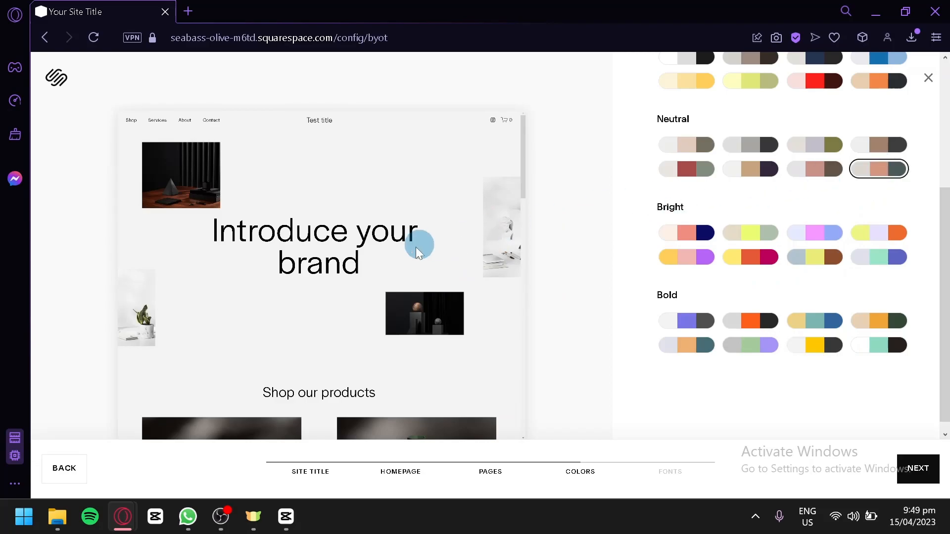
scroll(379, 292, "down", 9)
scroll(379, 292, "up", 9)
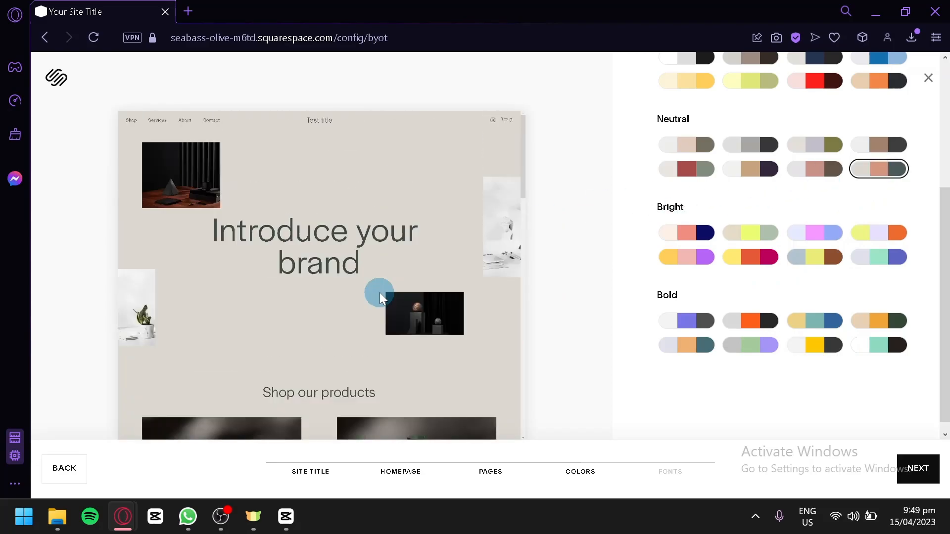
scroll(806, 233, "up", 4)
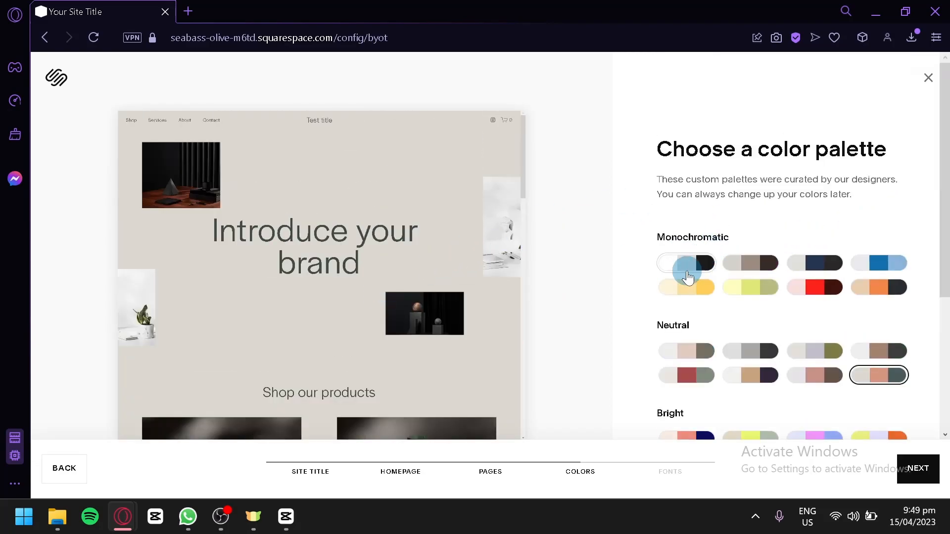
Try the Monochromatic red, blue and taupe palettes one after another, checking each in the homepage preview
left_click(813, 285)
scroll(507, 320, "down", 10)
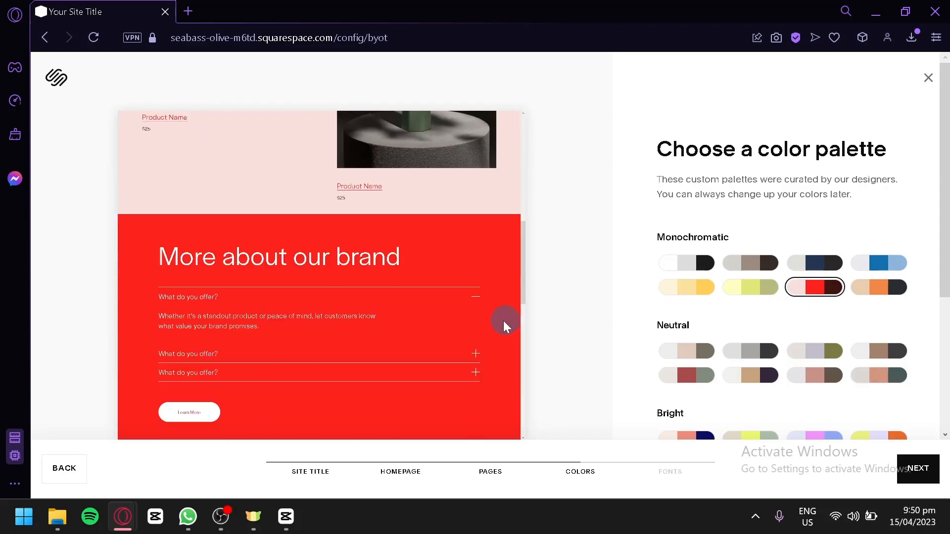
scroll(430, 287, "up", 5)
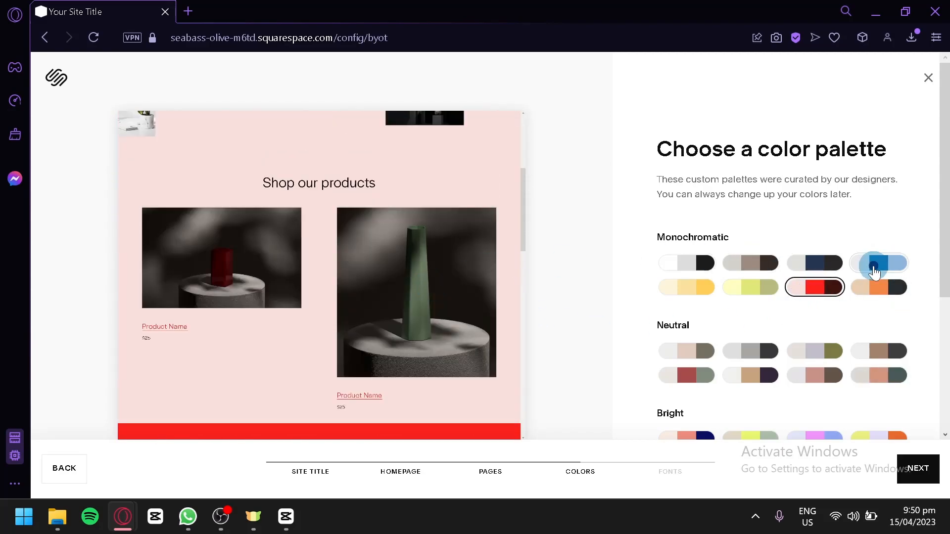
left_click(874, 271)
scroll(443, 287, "down", 4)
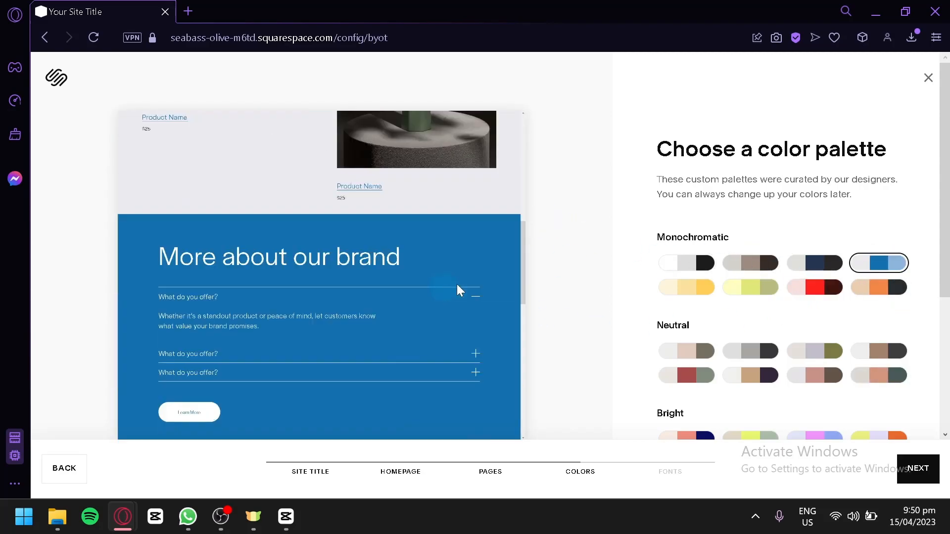
left_click(747, 270)
scroll(397, 266, "up", 3)
scroll(397, 265, "down", 4)
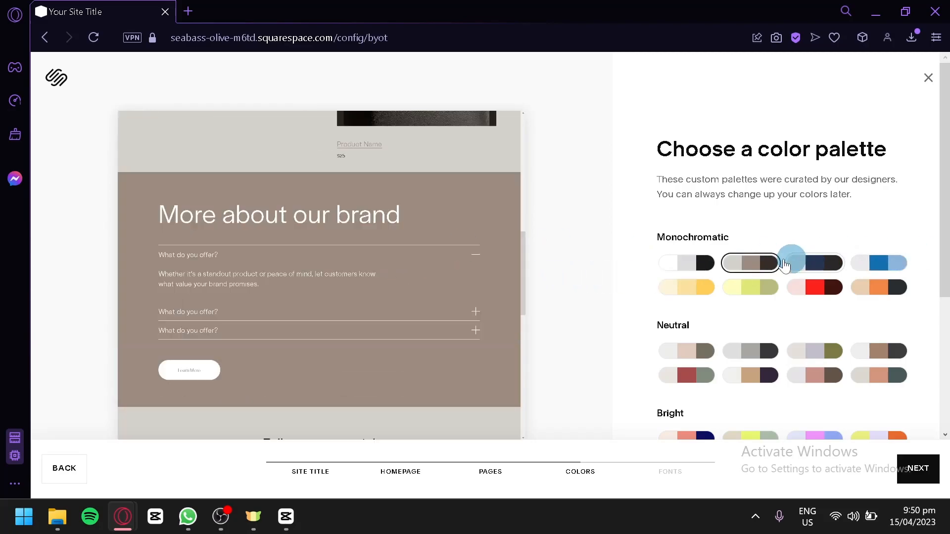
Apply the Monochromatic white, gray and black palette, review the homepage with it, and continue to the Fonts stage
left_click(690, 277)
scroll(414, 254, "down", 3)
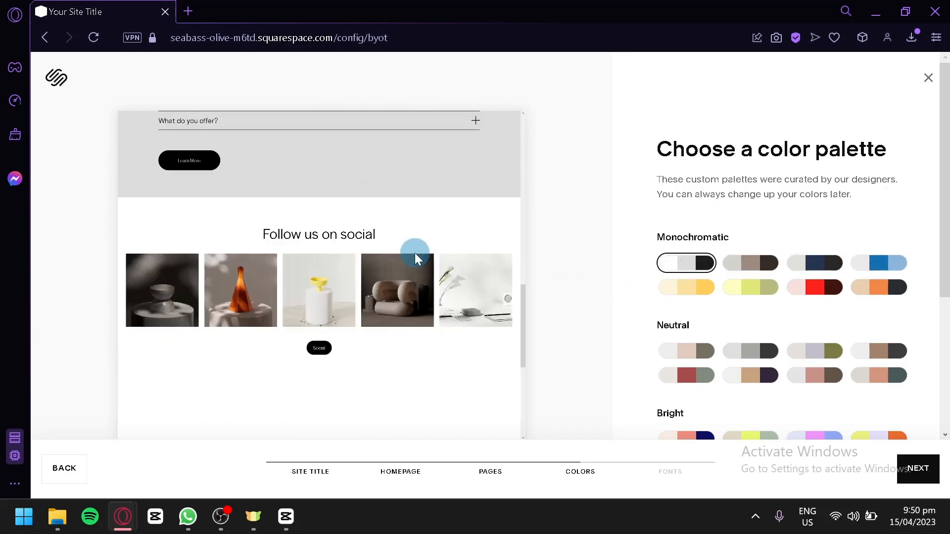
scroll(415, 254, "down", 3)
scroll(414, 253, "down", 2)
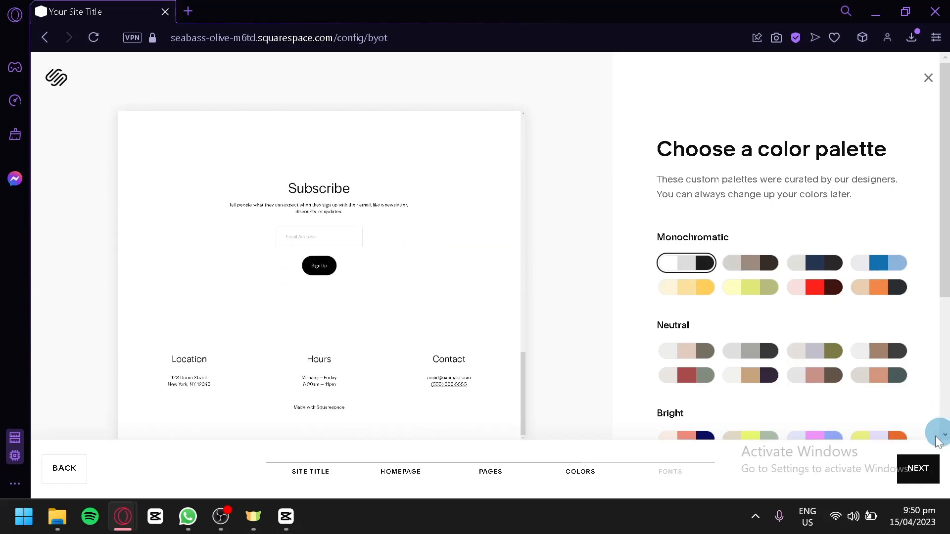
left_click(918, 475)
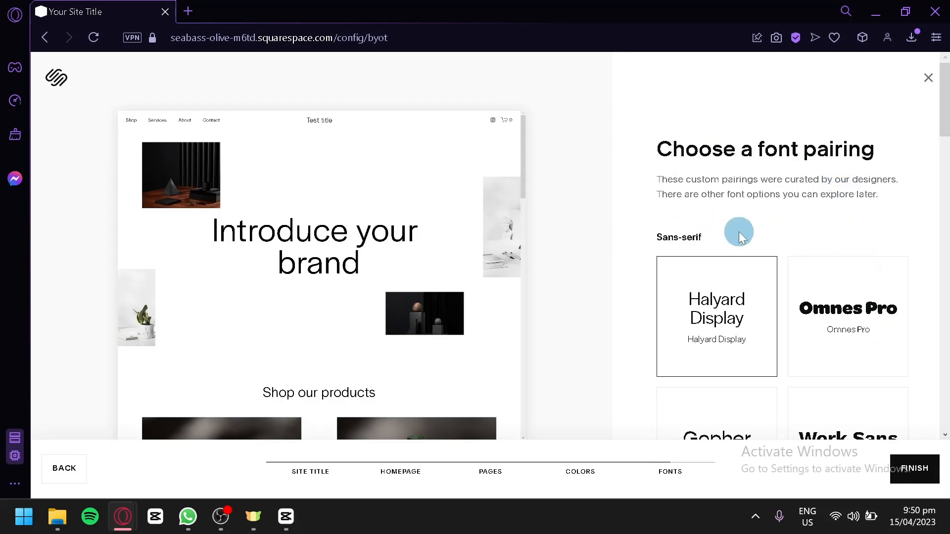
Try the Omnes Pro font pairing and compare its look on the homepage with Halyard Display
scroll(306, 272, "down", 5)
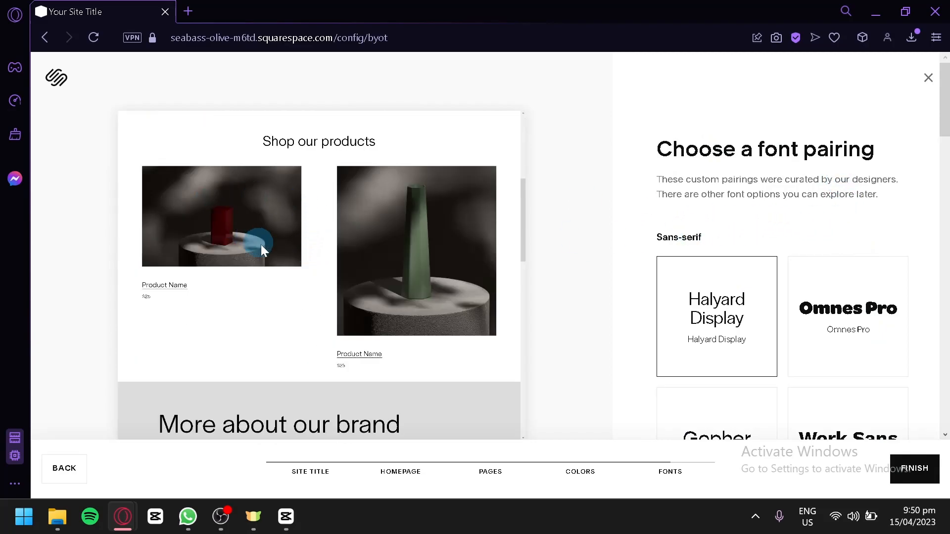
scroll(293, 241, "down", 5)
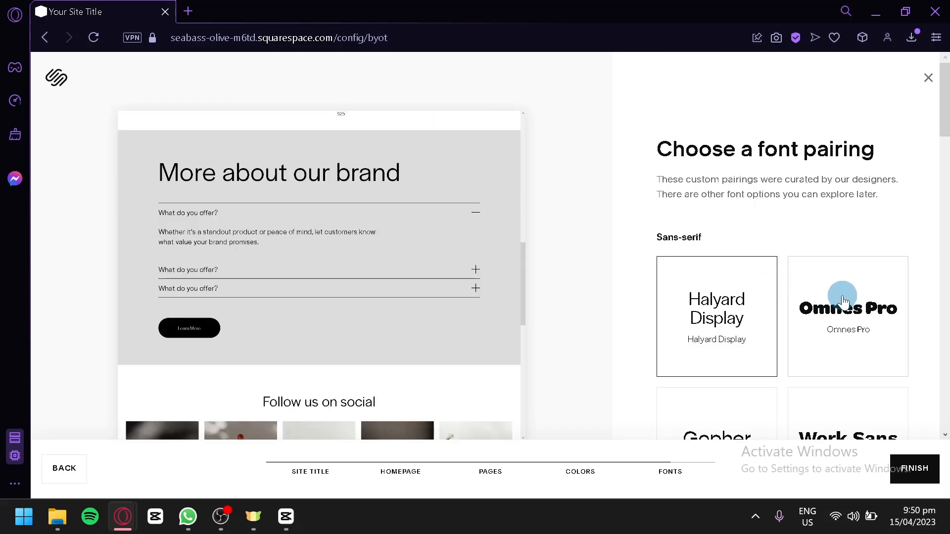
left_click(844, 301)
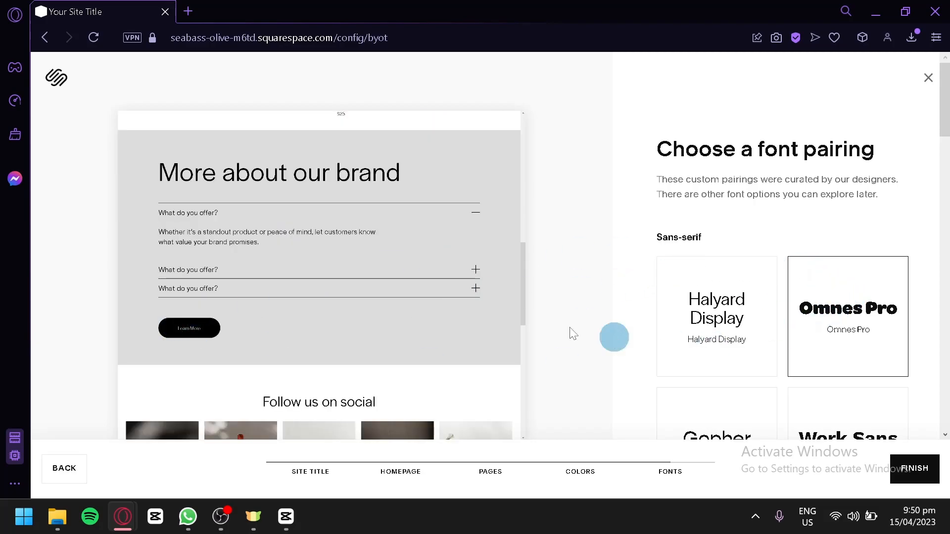
scroll(325, 272, "up", 5)
scroll(328, 275, "down", 3)
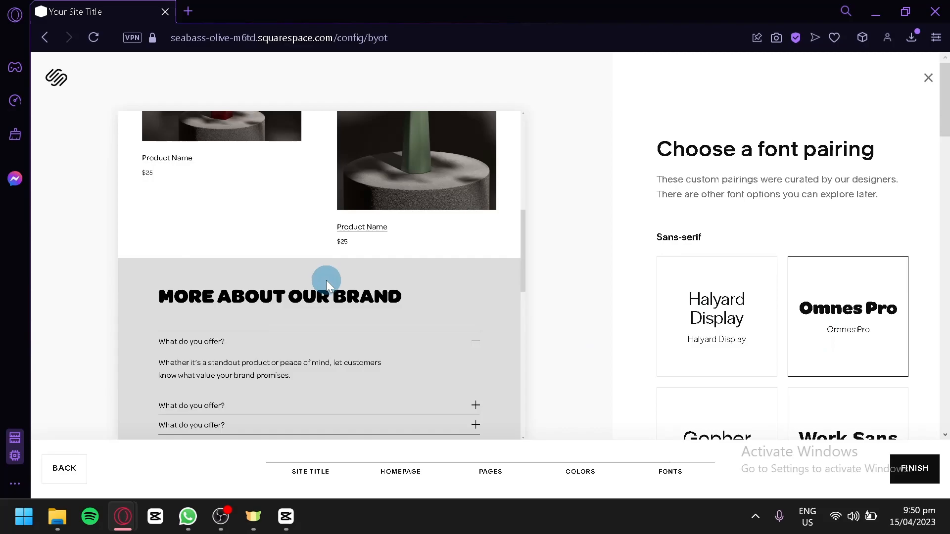
scroll(307, 297, "up", 3)
scroll(325, 203, "up", 4)
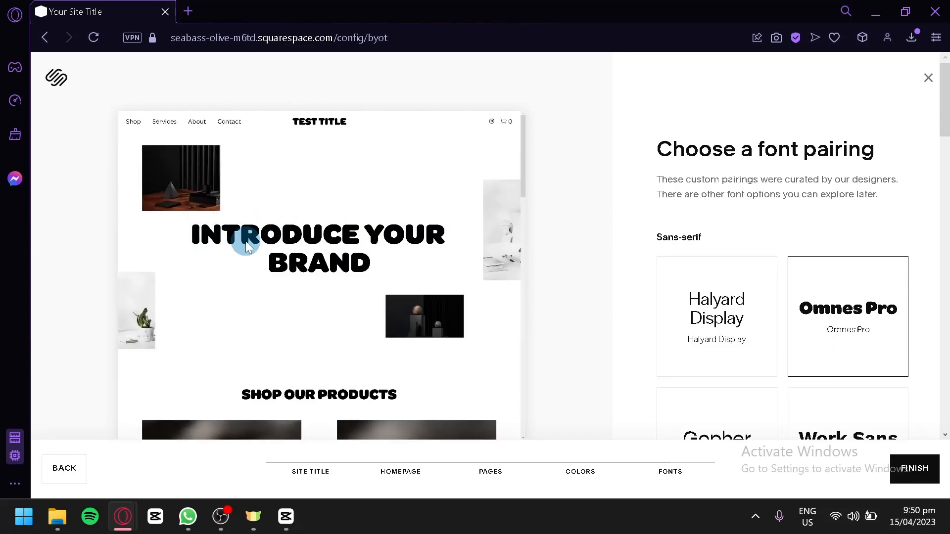
scroll(306, 247, "down", 2)
scroll(744, 285, "down", 4)
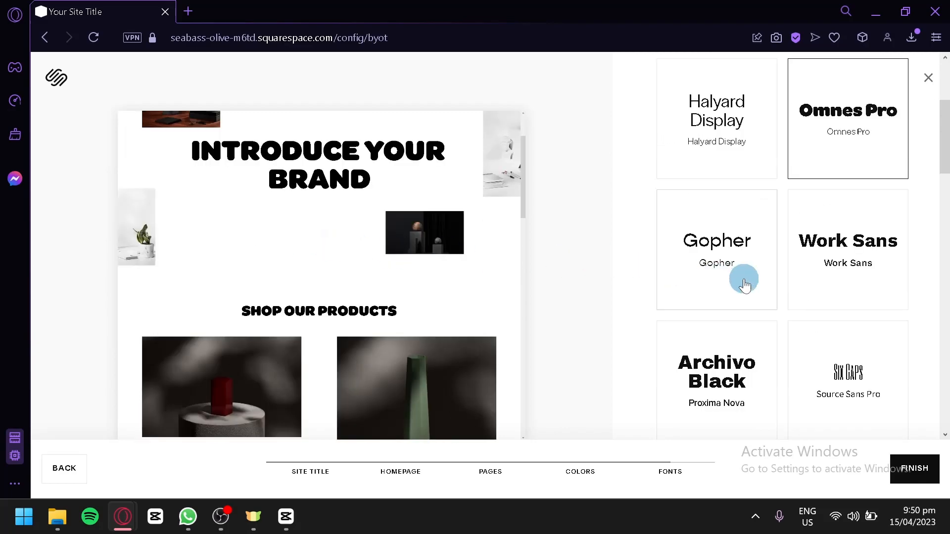
Try the Six Caps with Source Sans Pro and the Archivo Black with Proxima Nova pairings, previewing both on the homepage
scroll(744, 285, "down", 2)
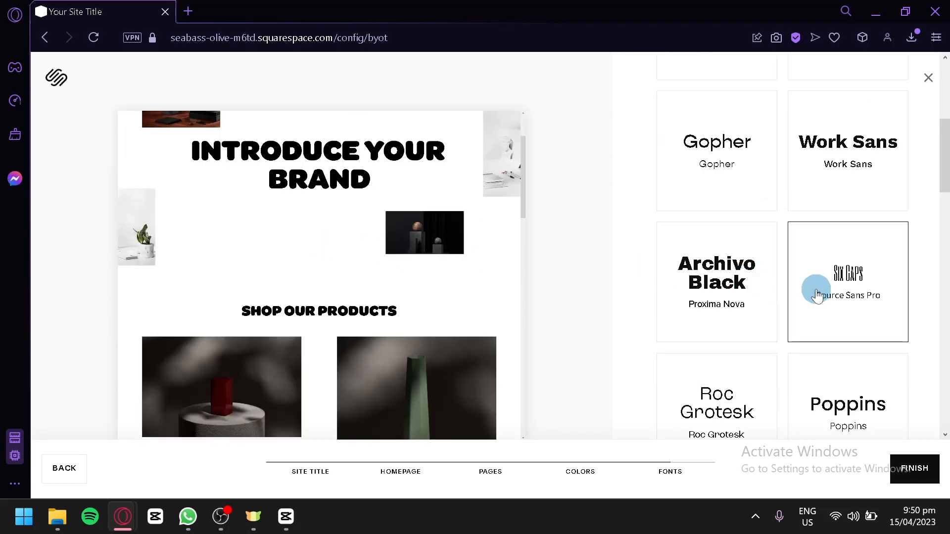
scroll(452, 309, "down", 6)
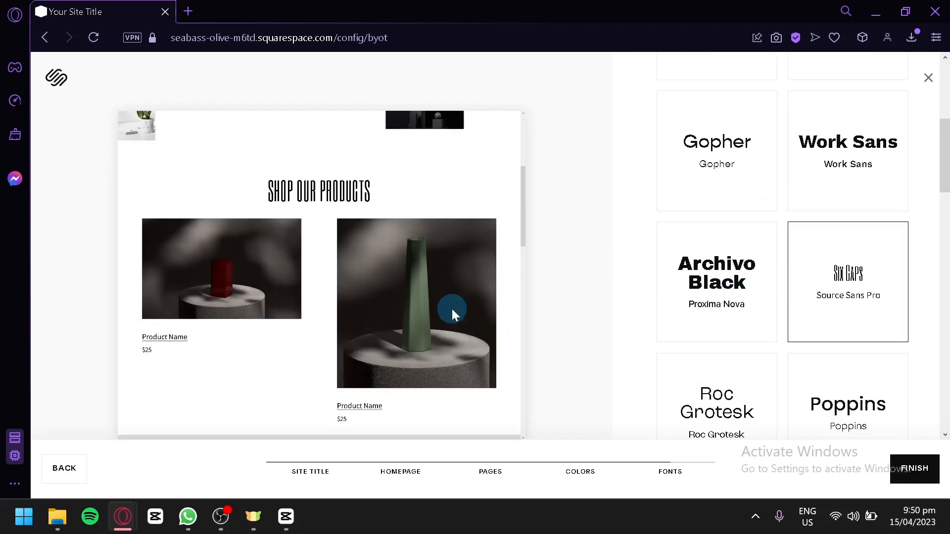
right_click(452, 308)
left_click(602, 317)
scroll(717, 247, "down", 2)
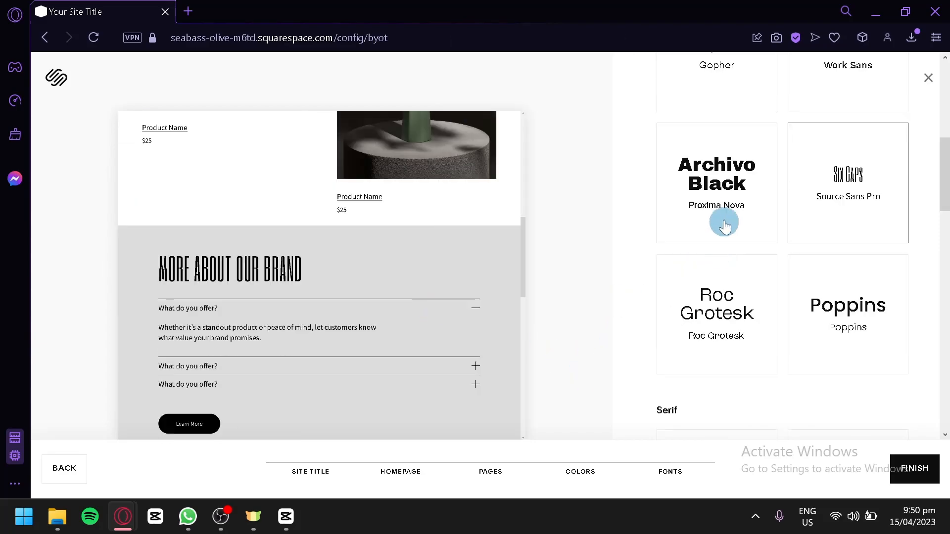
left_click(725, 217)
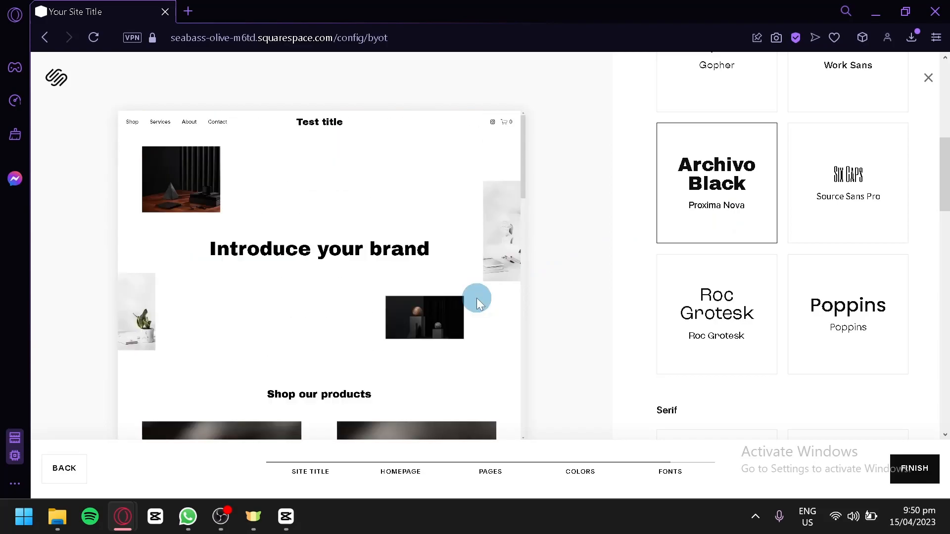
scroll(829, 361, "down", 2)
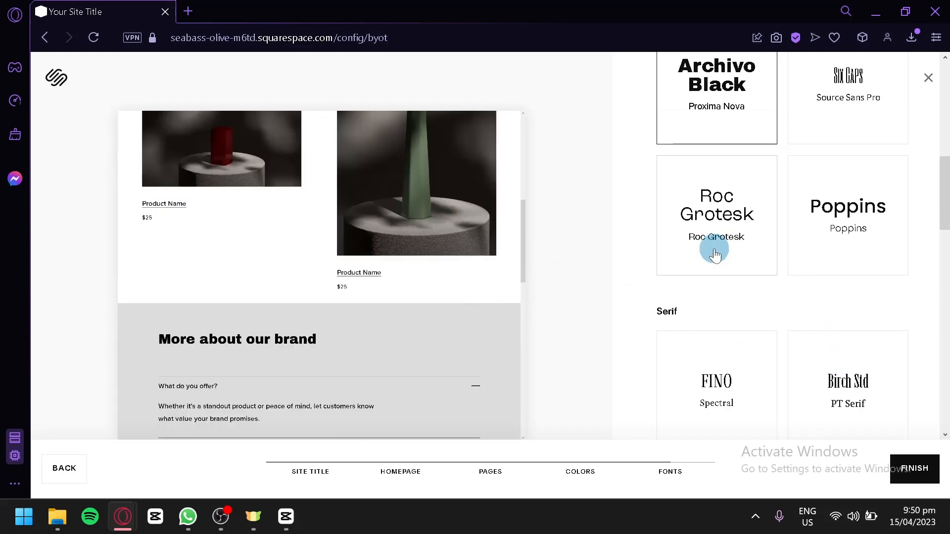
Browse the Serif and Mixed pairings, apply Adobe Caslon Pro with Minion Pro, and finish building the site template
scroll(737, 275, "down", 6)
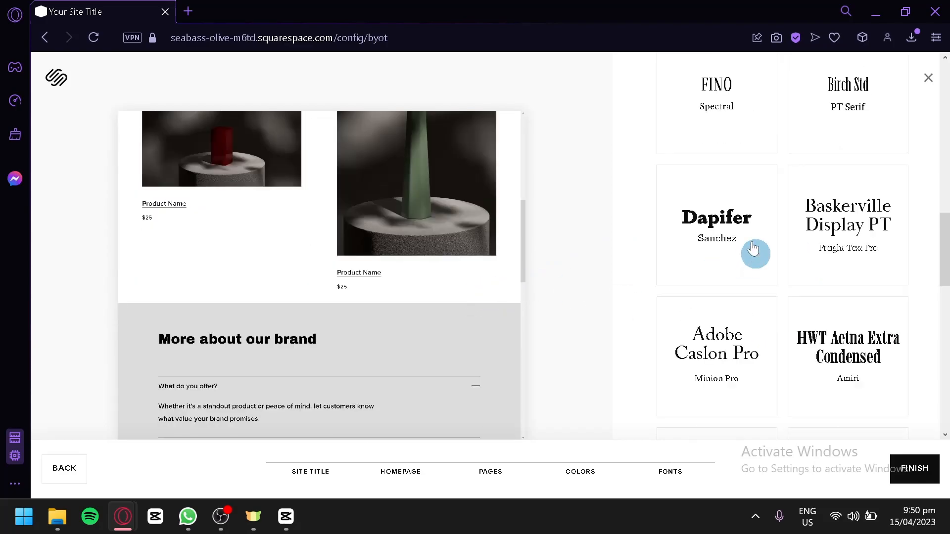
scroll(756, 256, "down", 15)
scroll(781, 284, "down", 2)
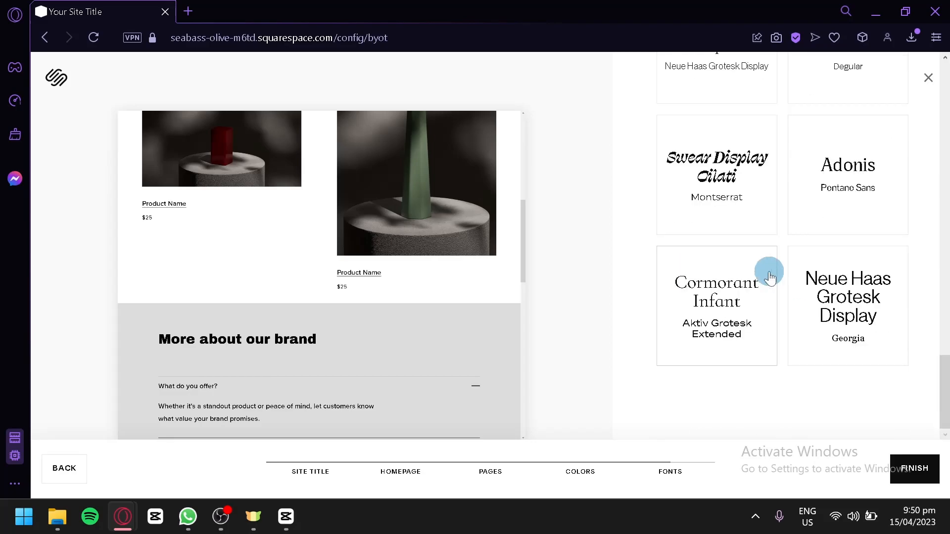
scroll(831, 238, "up", 8)
scroll(856, 326, "down", 4)
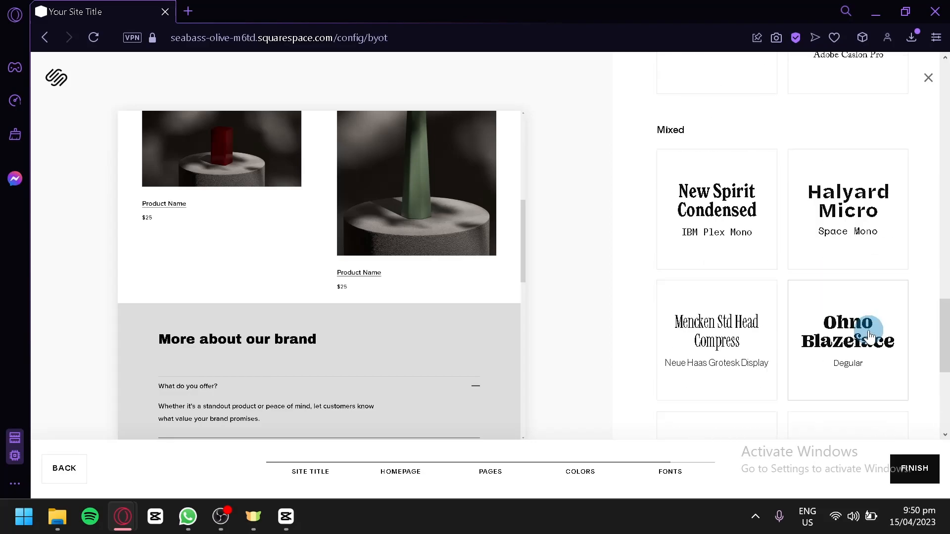
scroll(856, 327, "up", 6)
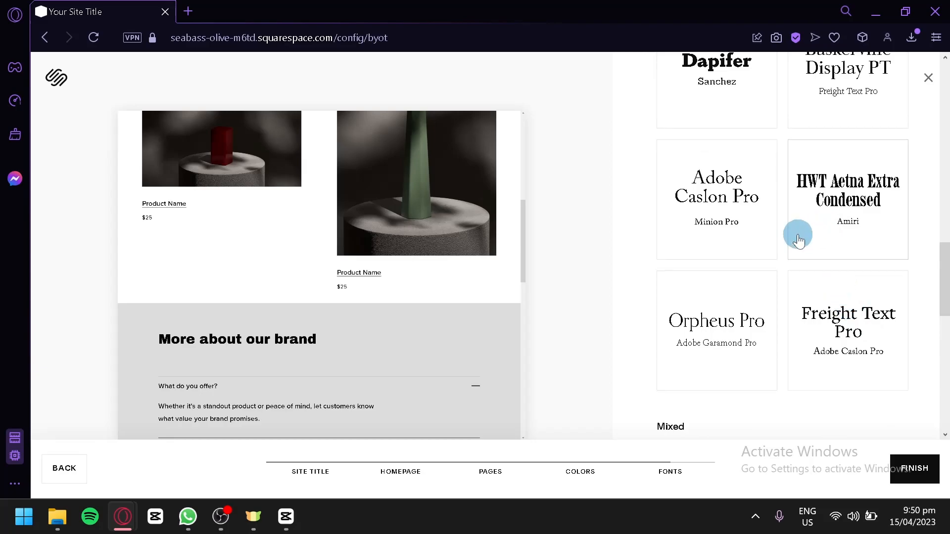
left_click(710, 194)
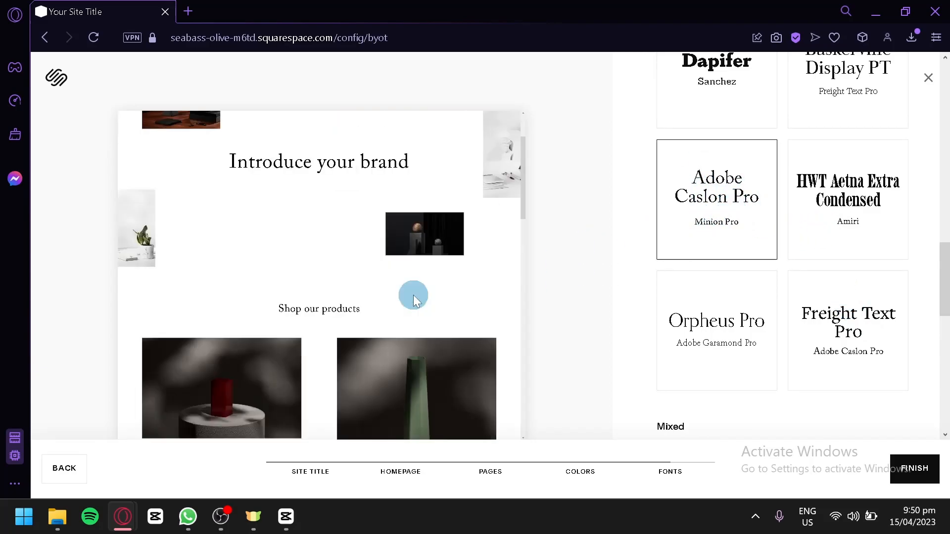
left_click(925, 468)
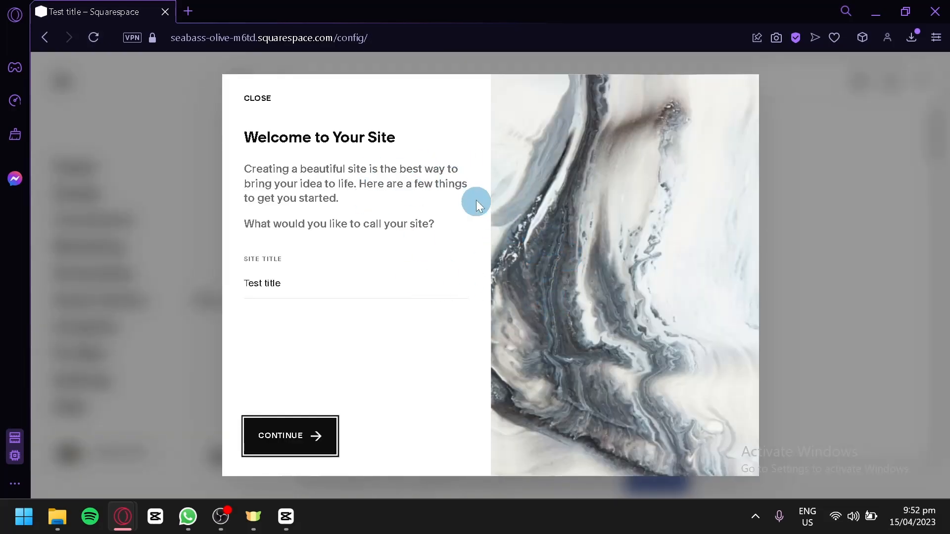
Keep Test title as the site title and go through the welcome guide to its end to enter the site editor
left_click(265, 285)
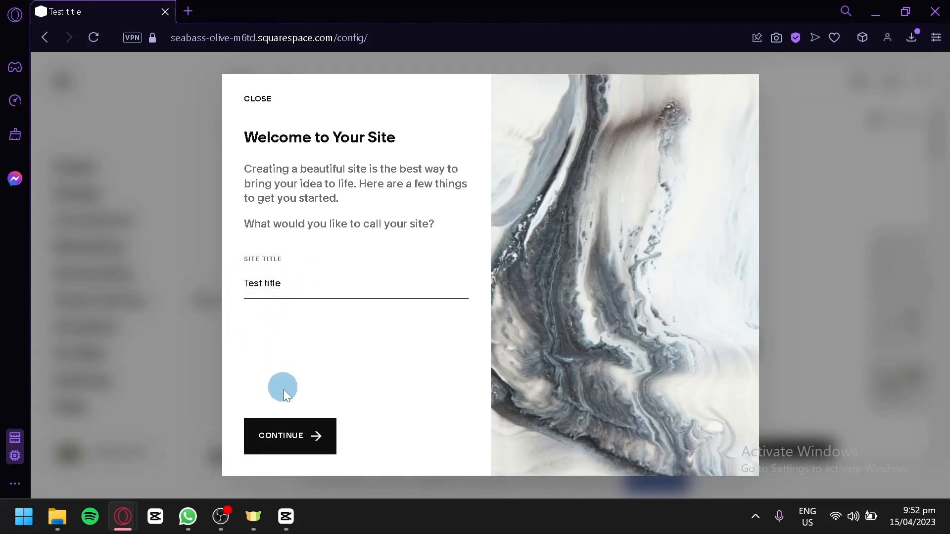
left_click(271, 435)
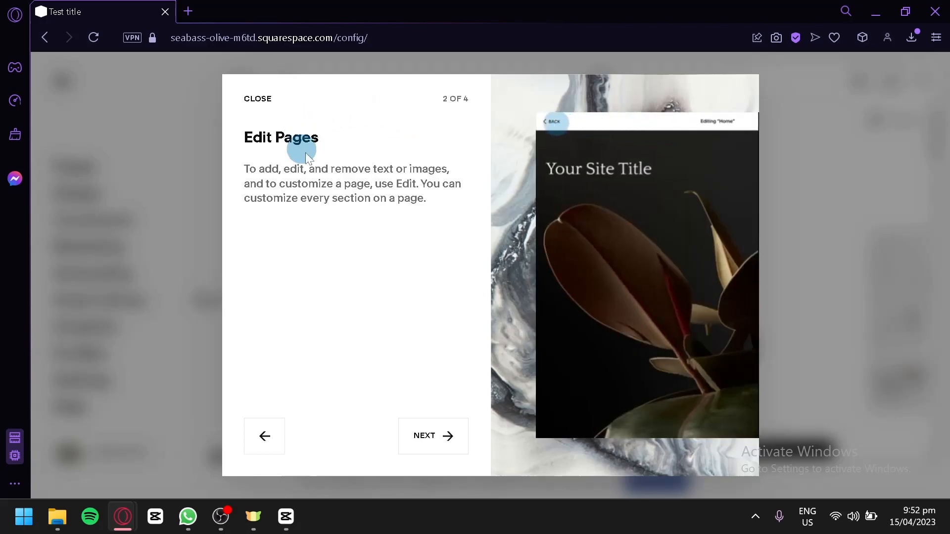
left_click(452, 440)
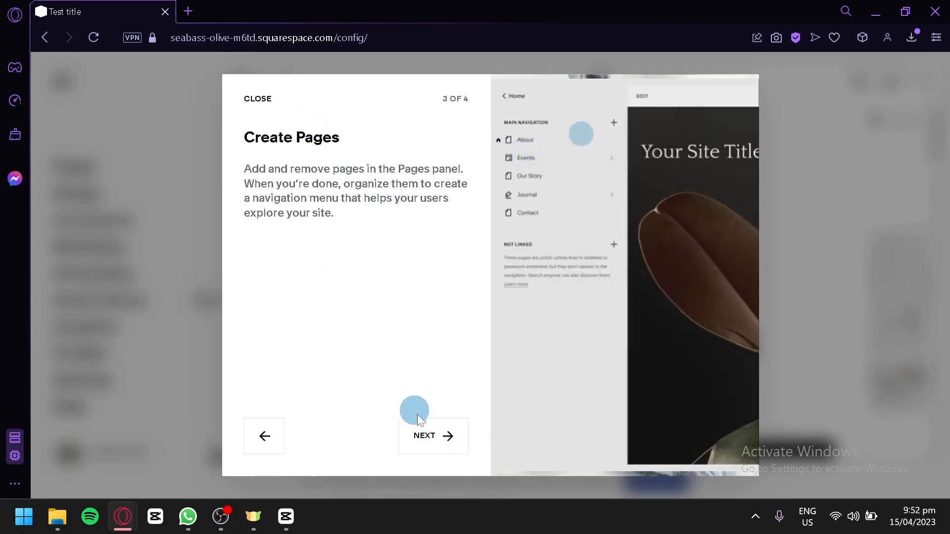
left_click(434, 438)
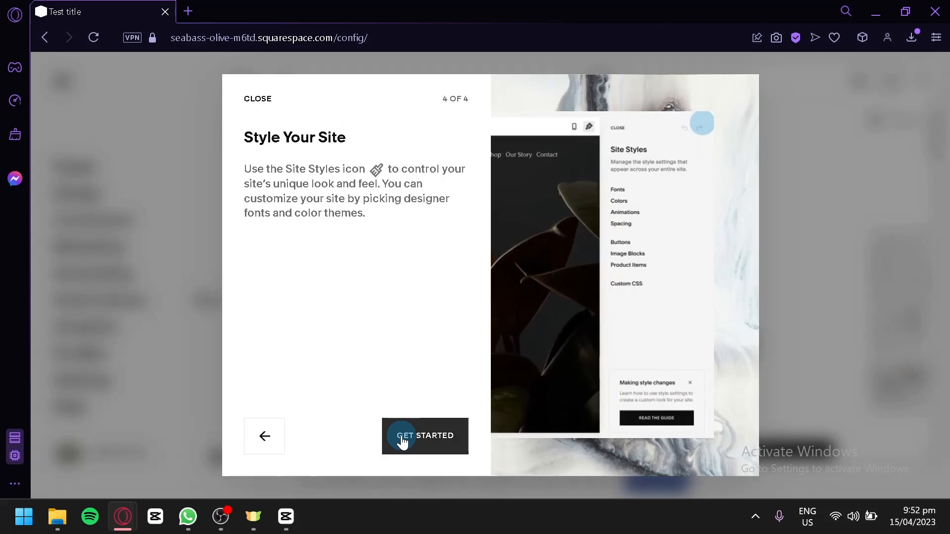
left_click(402, 440)
Review the homepage, open the Shop page from the page list, and look through its product grid
scroll(361, 294, "down", 5)
scroll(376, 292, "up", 7)
scroll(409, 247, "down", 8)
scroll(406, 218, "up", 4)
scroll(411, 210, "up", 5)
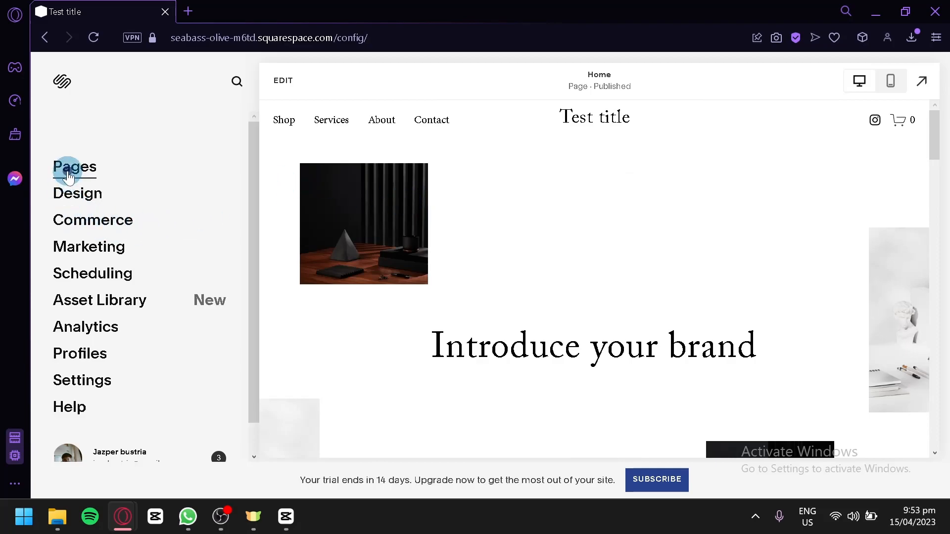
left_click(72, 168)
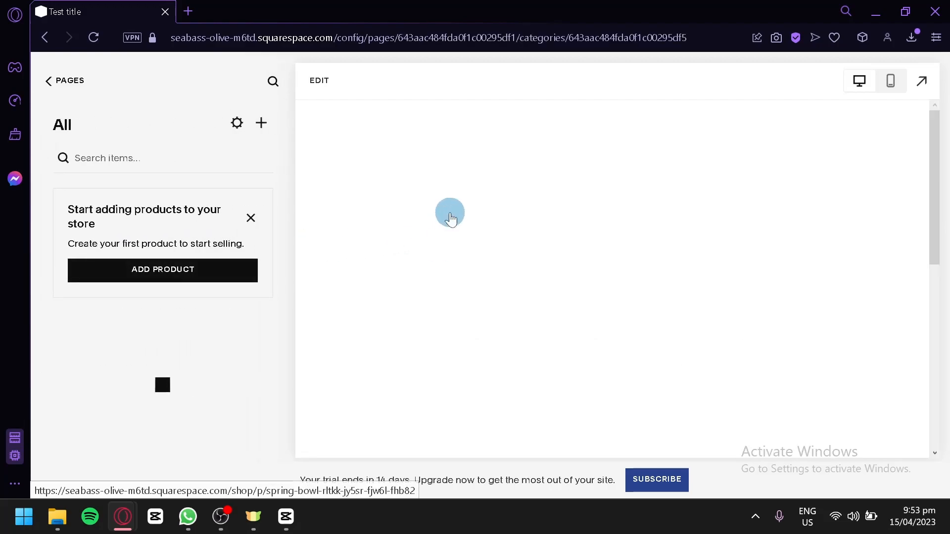
scroll(689, 286, "down", 5)
scroll(616, 176, "up", 5)
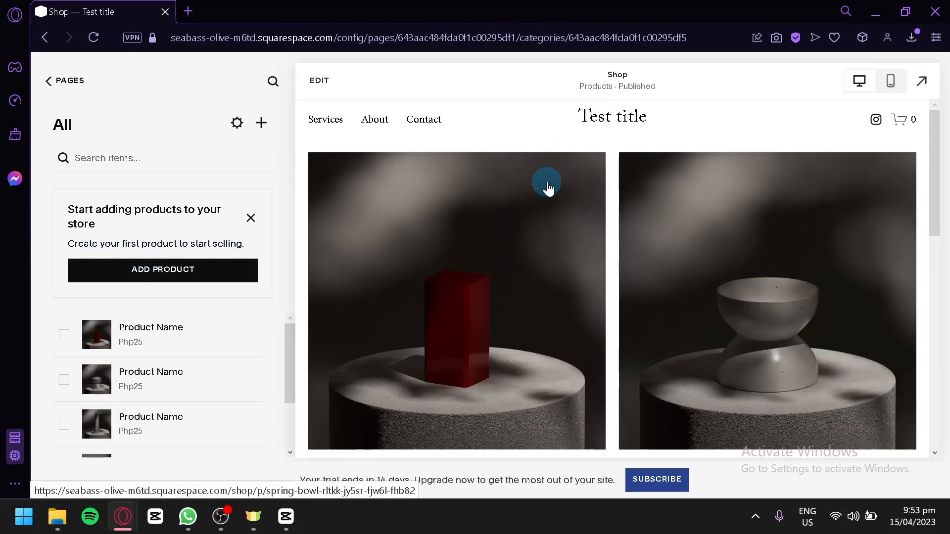
scroll(549, 183, "down", 10)
scroll(577, 185, "up", 10)
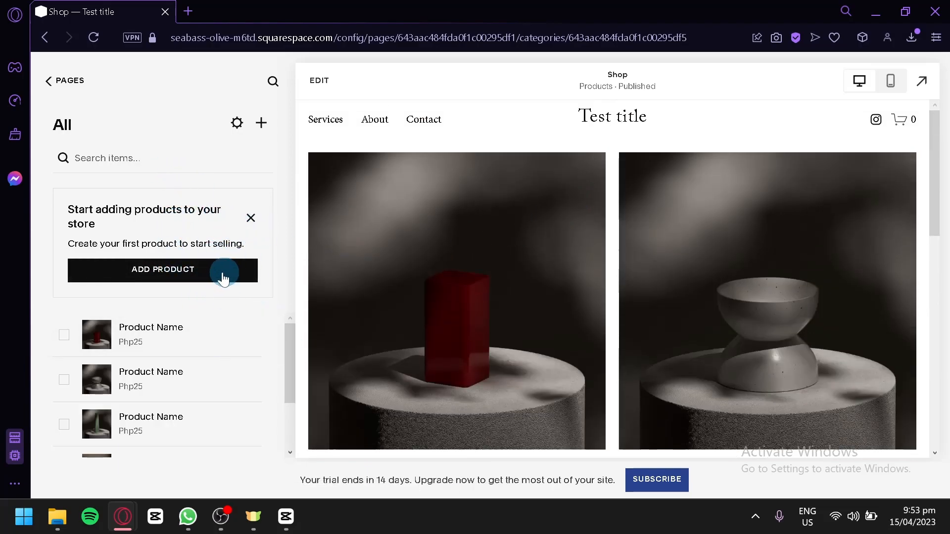
Dismiss the add-product suggestion, rename the first shop product Red vase, and continue past its inventory setup to the full product details
left_click(251, 220)
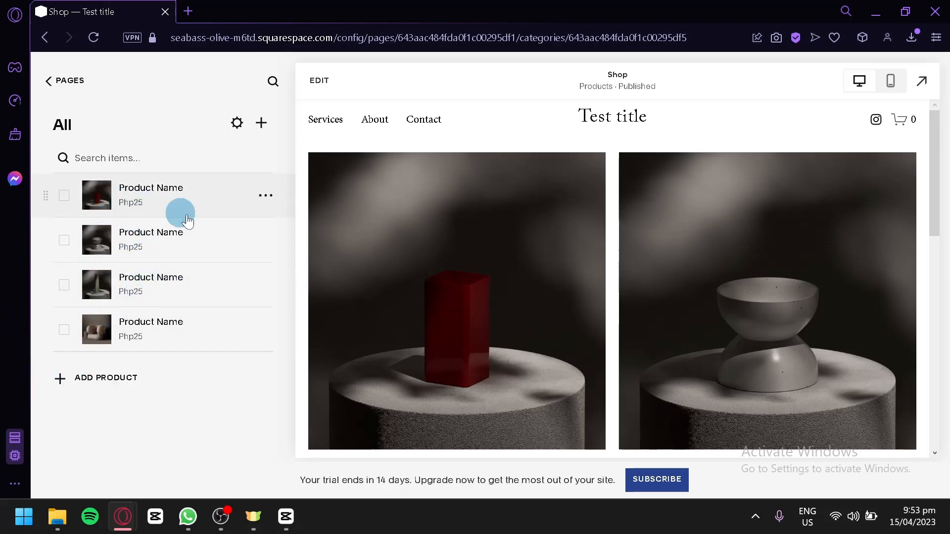
left_click(265, 196)
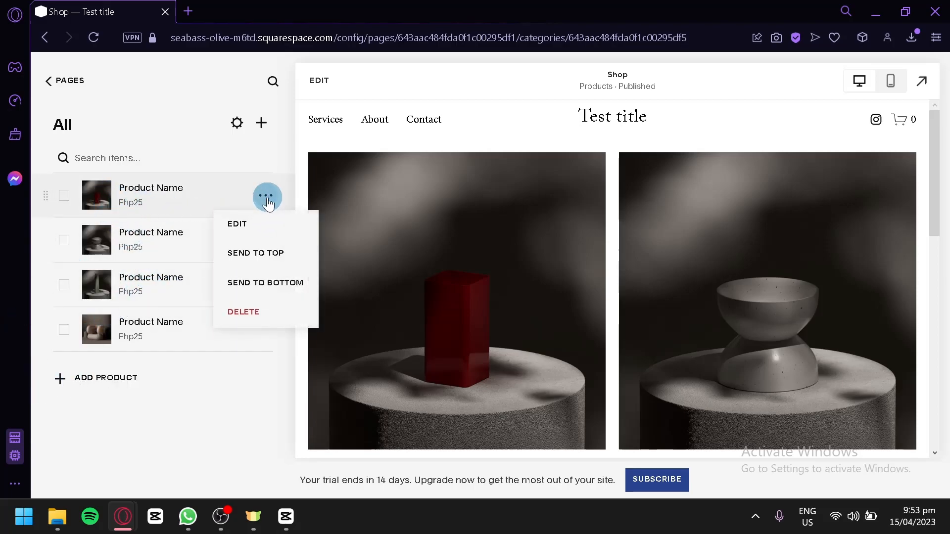
left_click(272, 224)
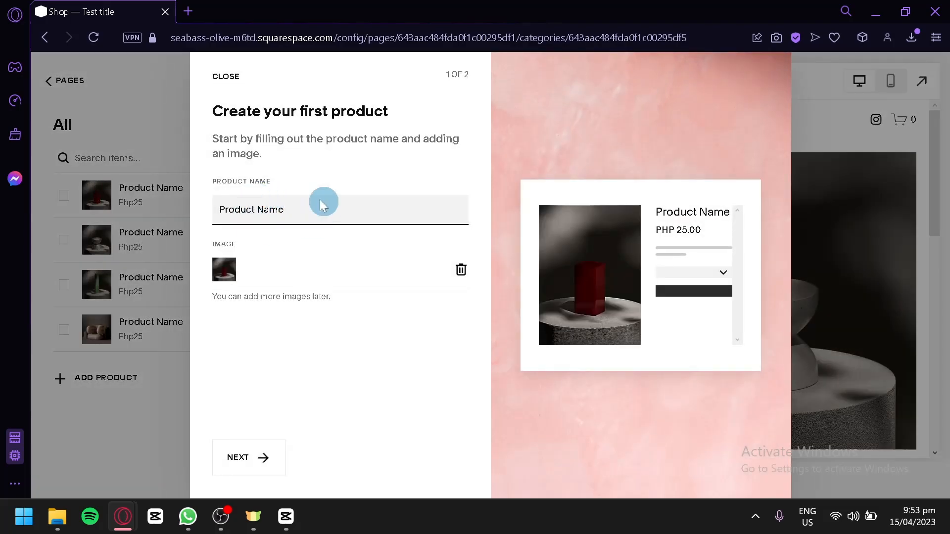
left_click_drag(308, 207, 202, 218)
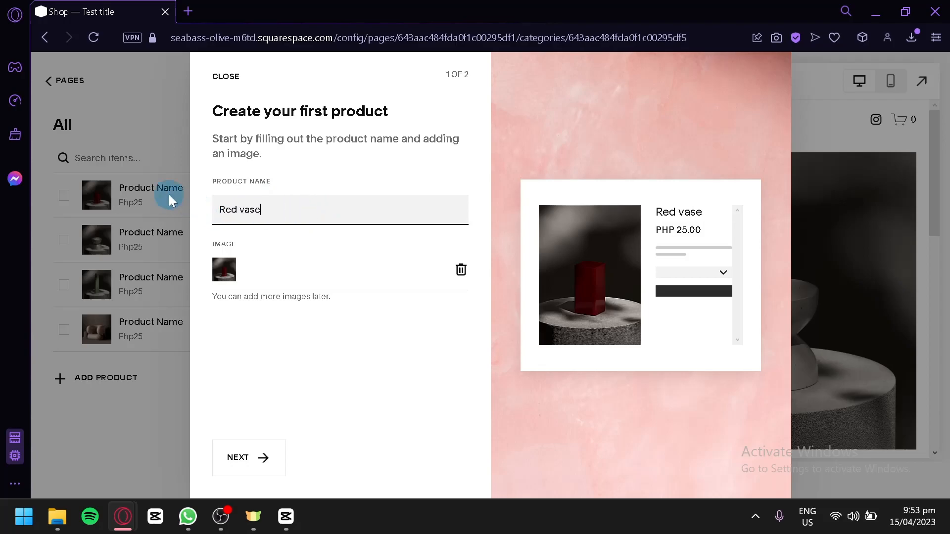
left_click_drag(261, 310, 266, 311)
left_click(230, 454)
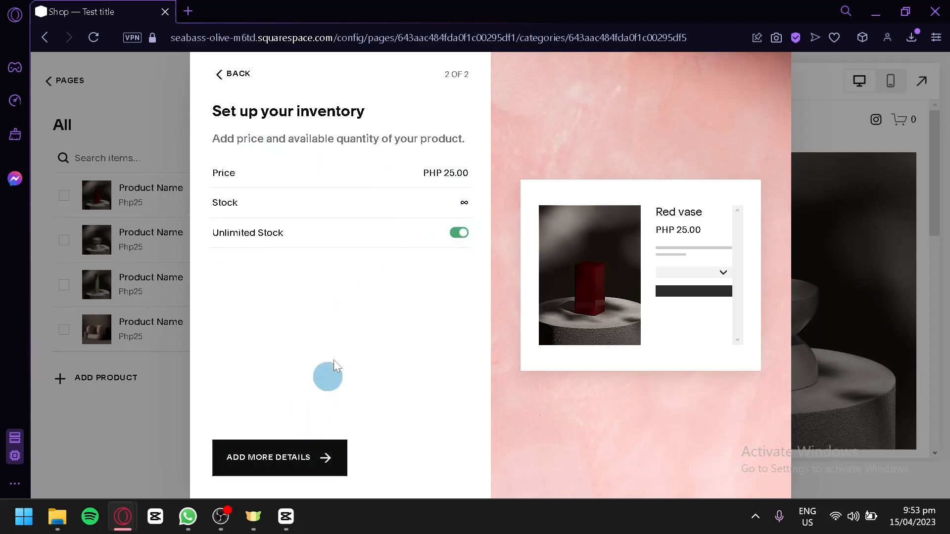
left_click(314, 455)
Review the Red vase's description, images, inventory, organization, visibility, marketing and checkout settings, and save the product
scroll(344, 207, "down", 2)
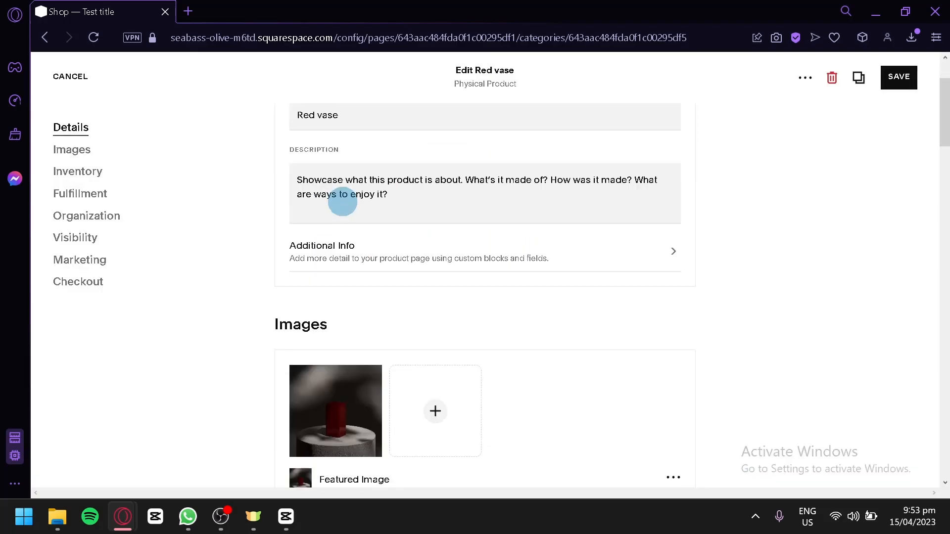
left_click(428, 196)
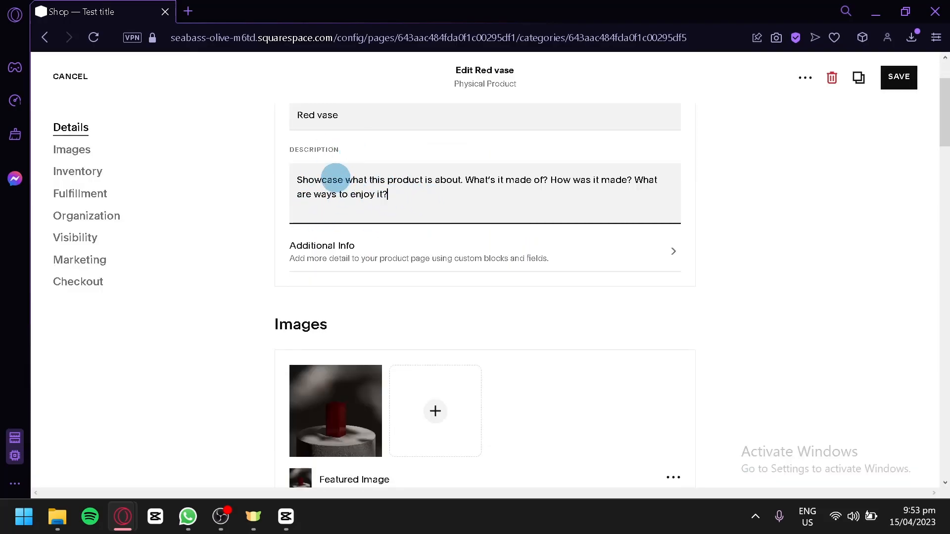
scroll(384, 182, "down", 2)
left_click(393, 170)
left_click(185, 212)
left_click(835, 93)
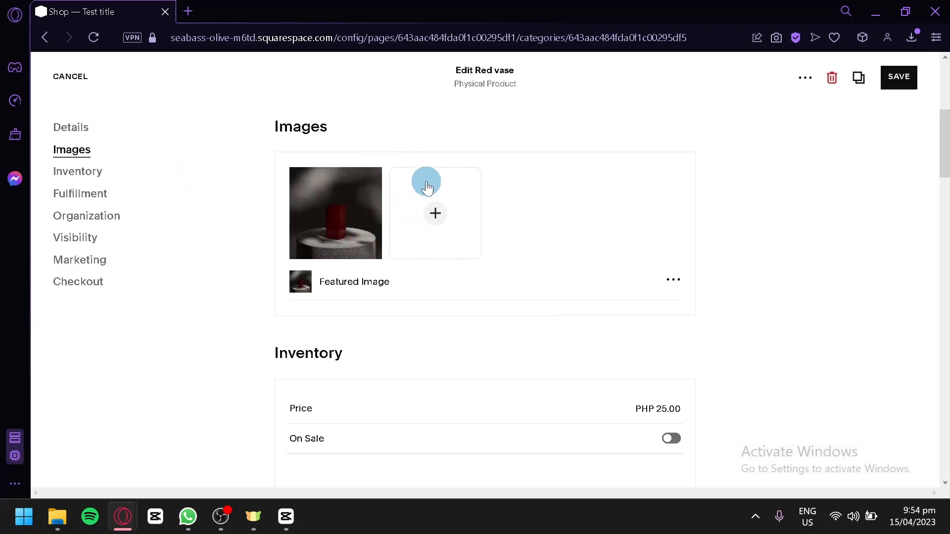
scroll(407, 227, "down", 4)
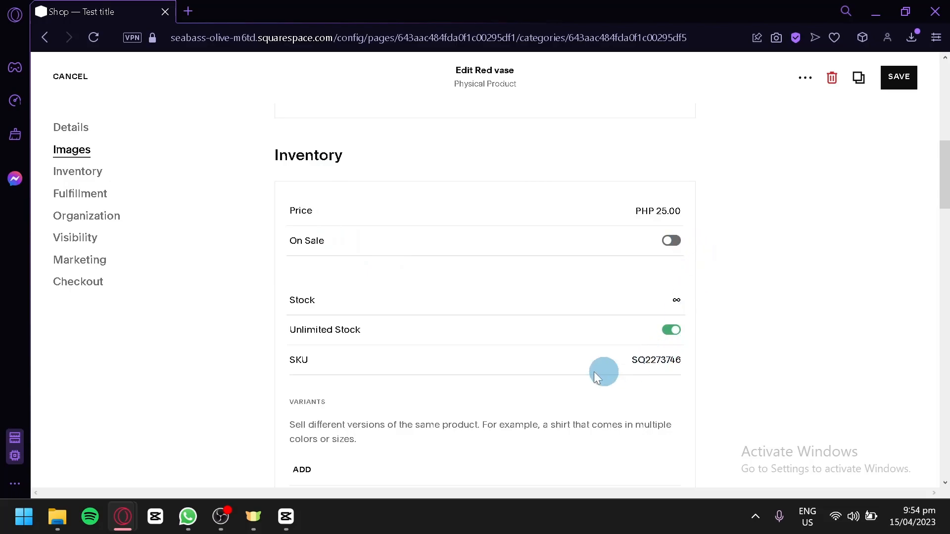
scroll(335, 331, "down", 4)
scroll(334, 339, "down", 8)
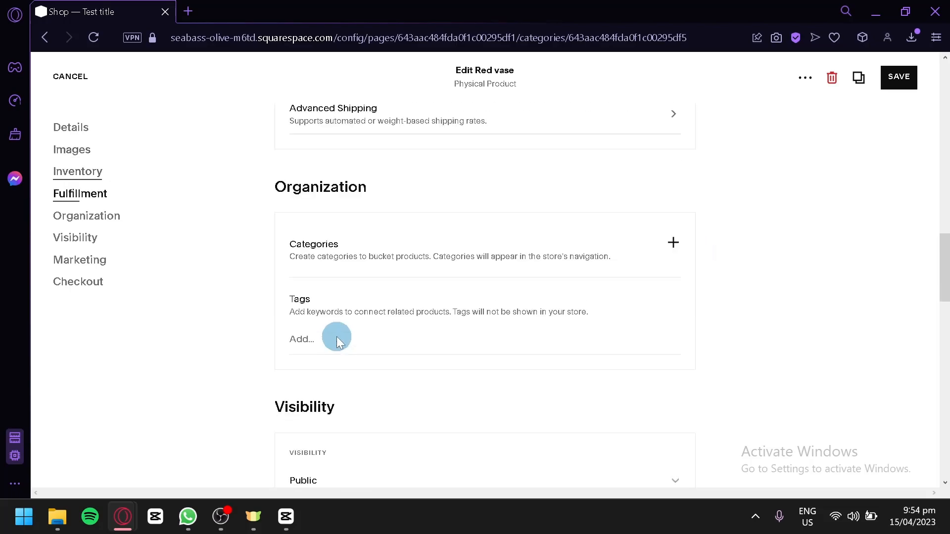
scroll(346, 276, "down", 10)
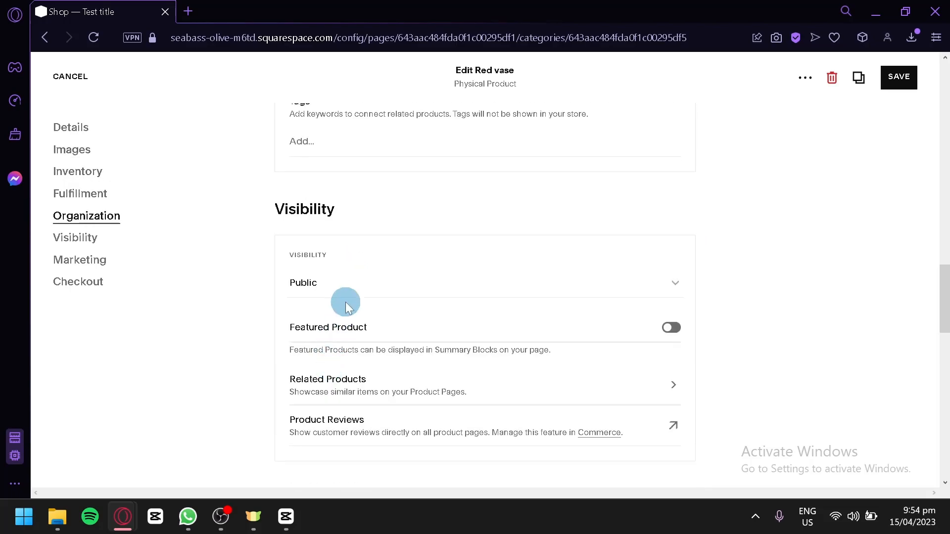
scroll(402, 240, "down", 4)
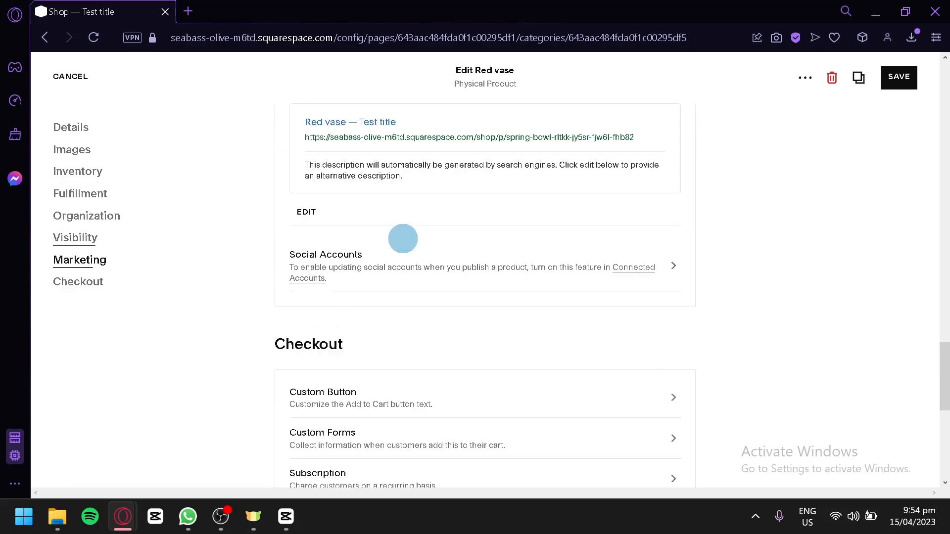
left_click(78, 282)
scroll(312, 282, "up", 8)
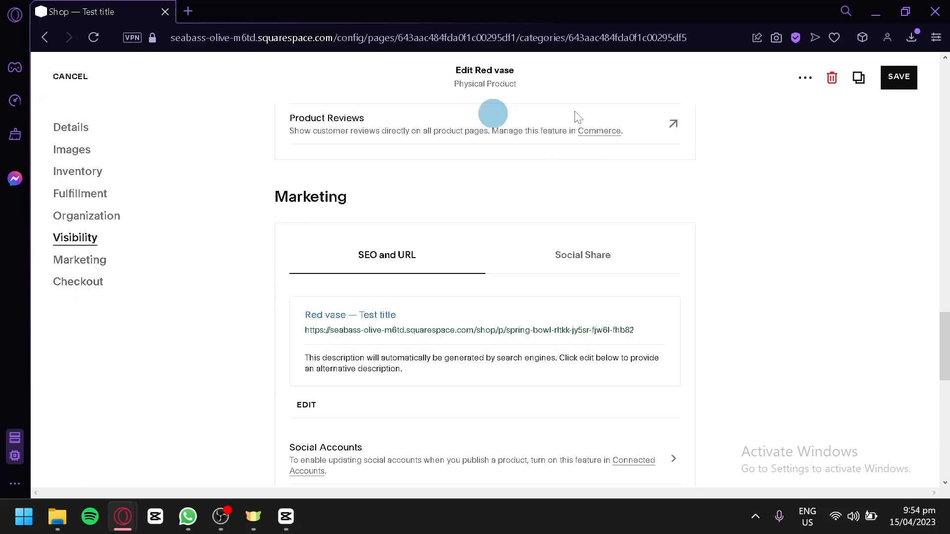
left_click(904, 89)
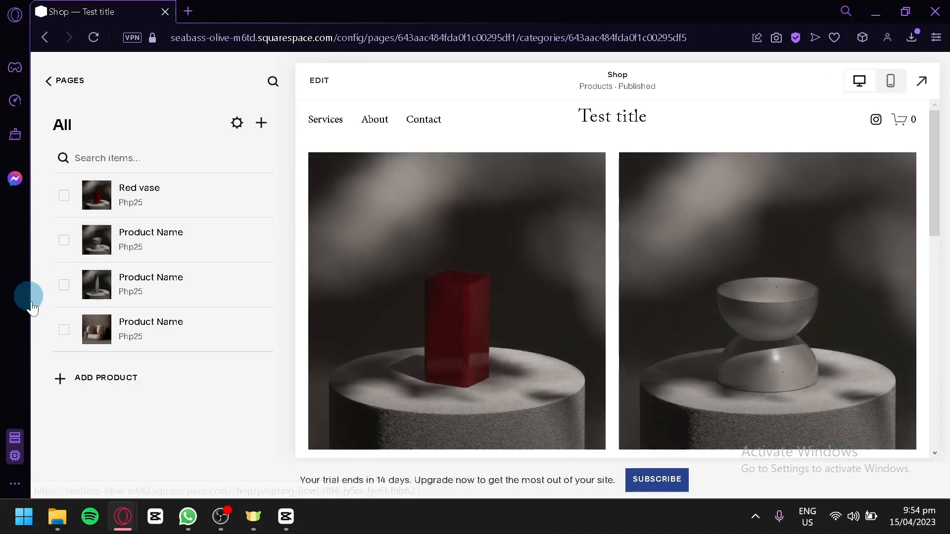
Return to the site's page list and open the About and Contact demo pages to activate them
left_click(65, 81)
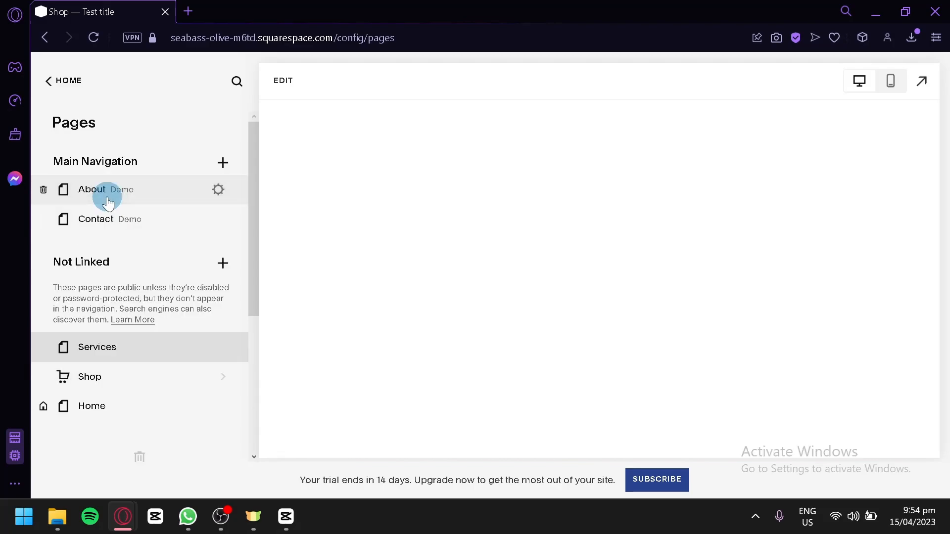
left_click(172, 201)
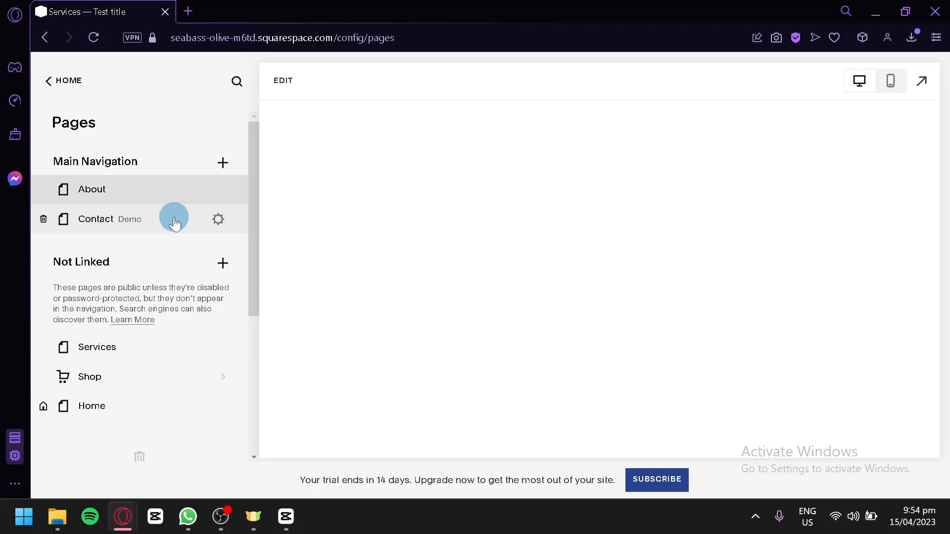
left_click(174, 223)
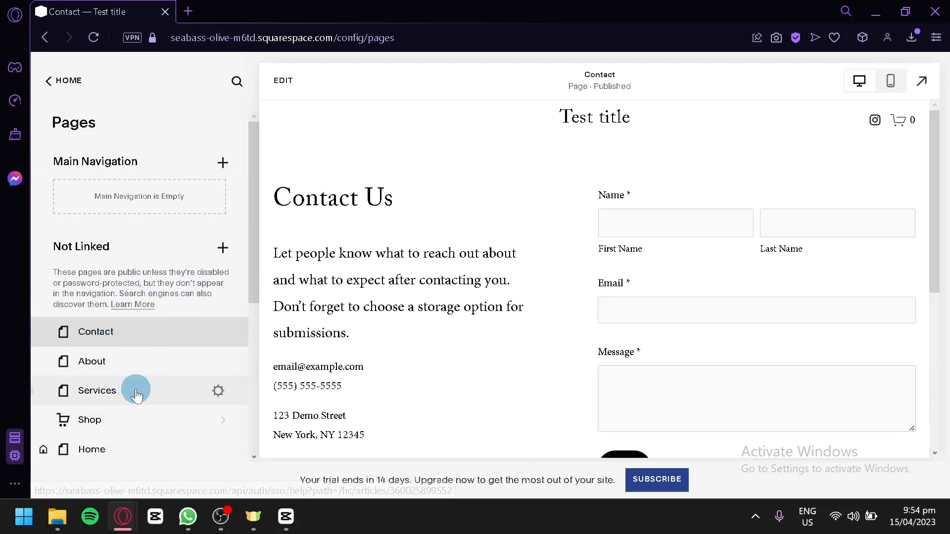
Move the unlinked pages into Main Navigation in the order Services, About, Shop and Contact, leaving Home in Not Linked
left_click_drag(127, 330, 127, 197)
left_click_drag(137, 310, 133, 194)
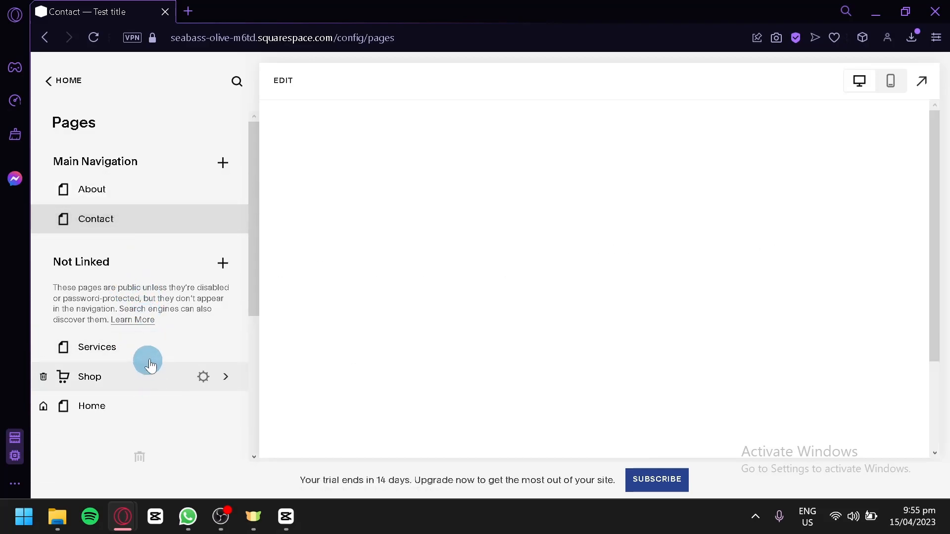
left_click_drag(158, 346, 140, 180)
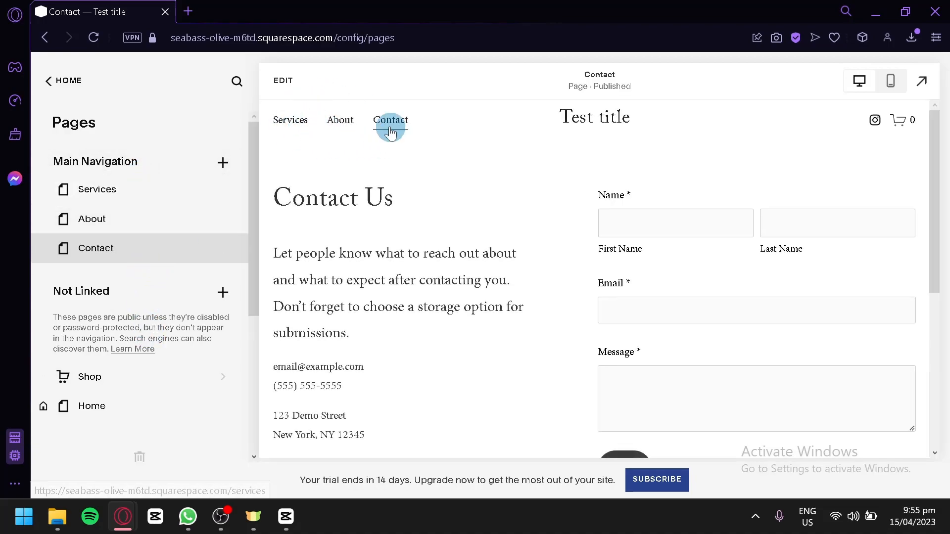
left_click_drag(159, 377, 153, 250)
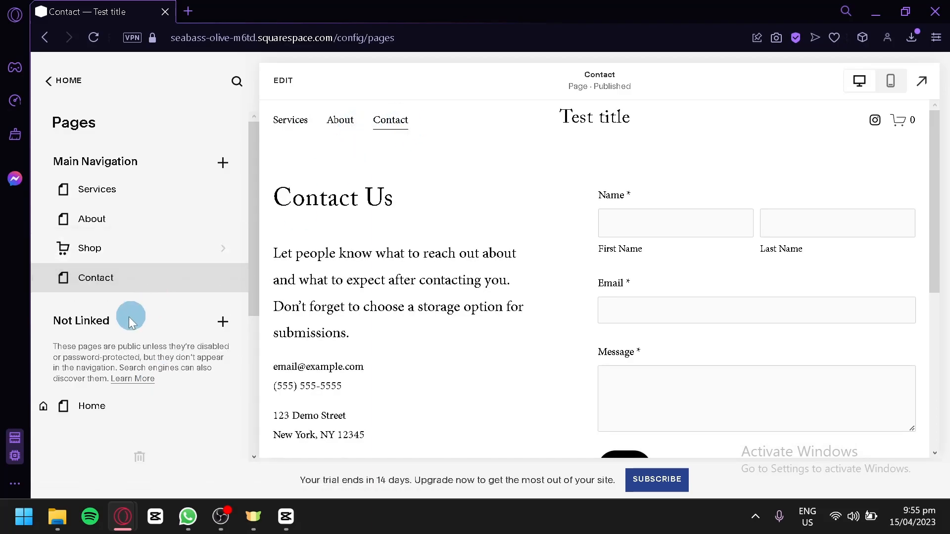
Add a new store page to Main Navigation using the layout with a banner image and intro text, keeping the name Store
left_click(223, 163)
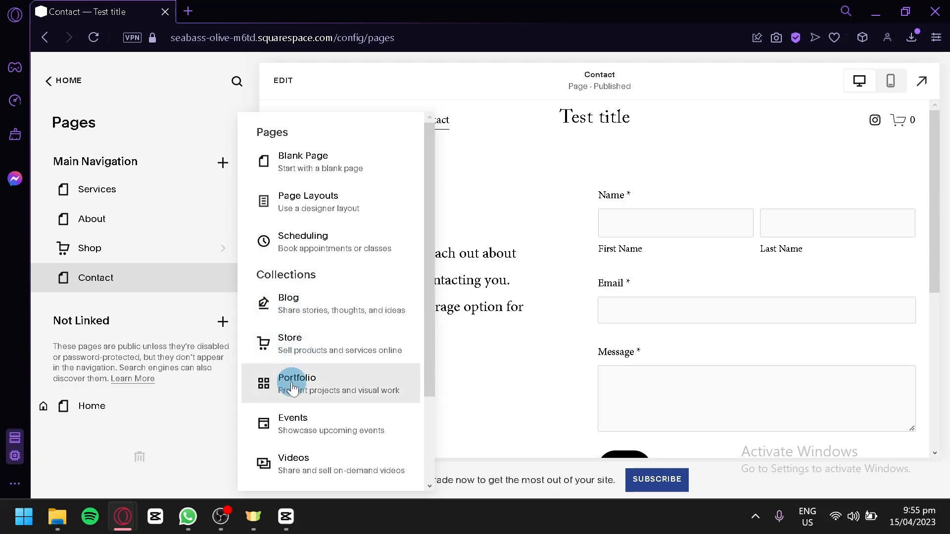
scroll(292, 430, "down", 2)
scroll(341, 386, "down", 1)
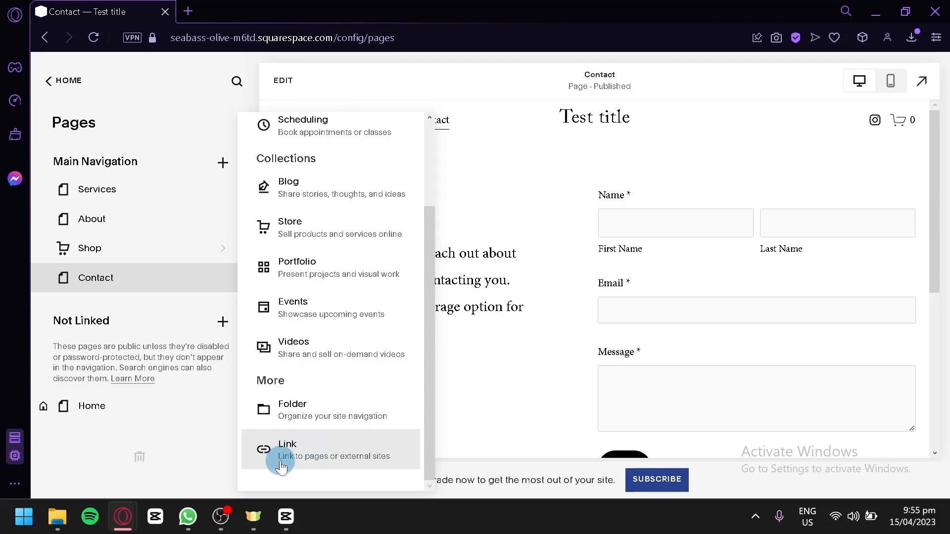
scroll(327, 287, "up", 3)
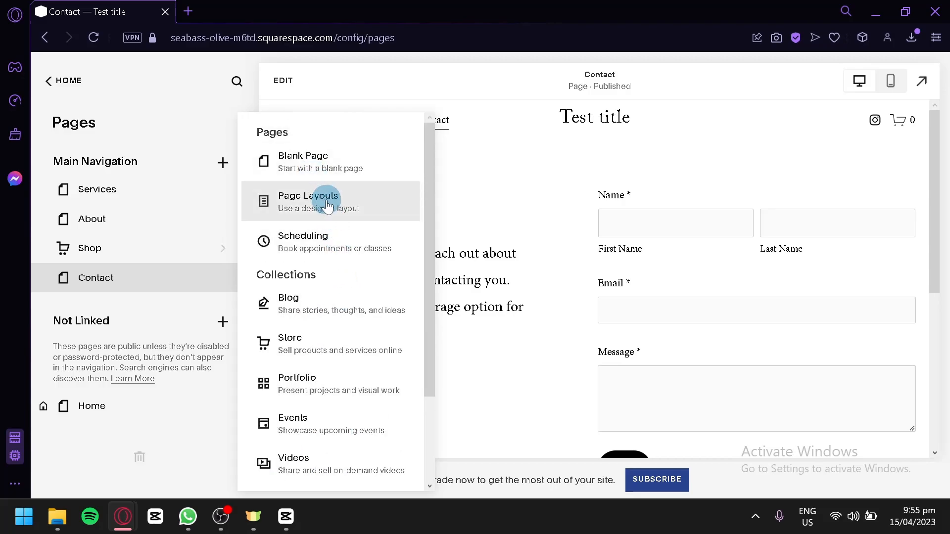
left_click(321, 349)
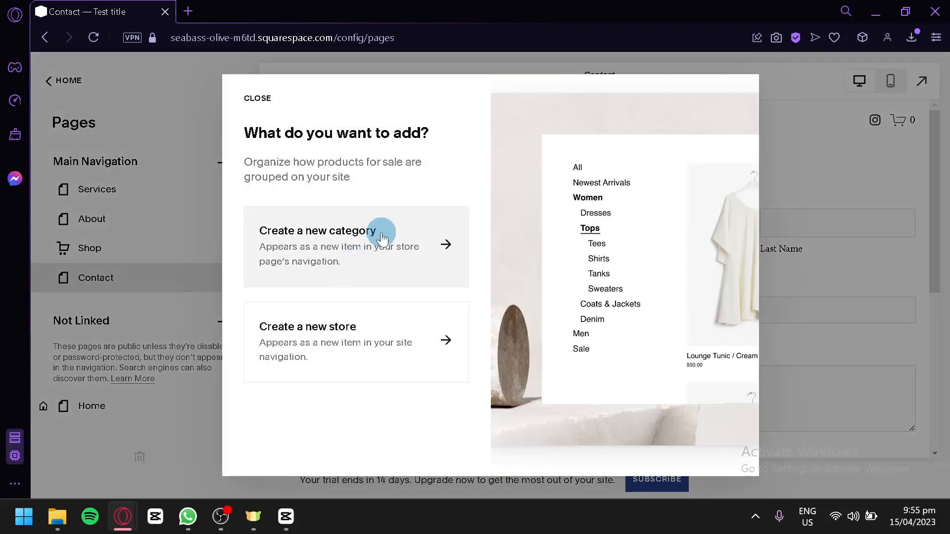
left_click(323, 356)
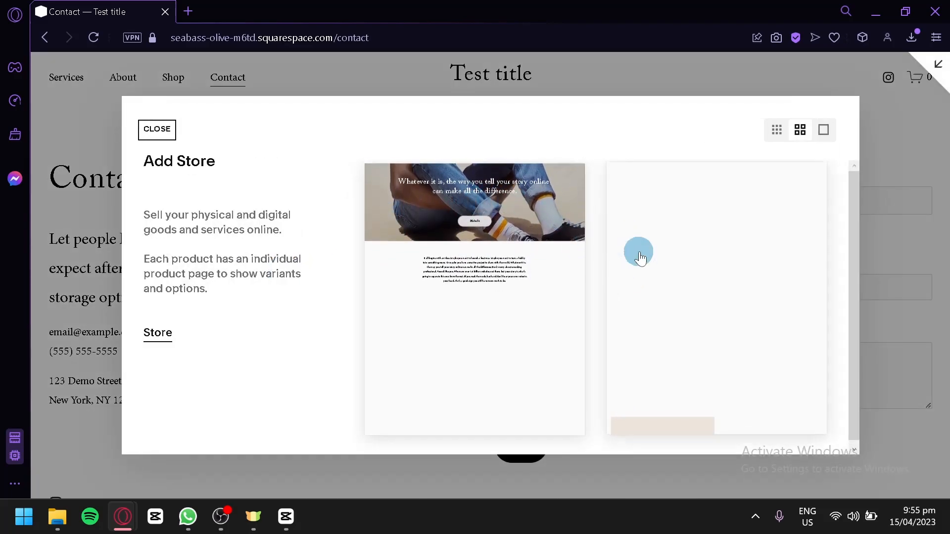
left_click(550, 267)
scroll(547, 260, "down", 2)
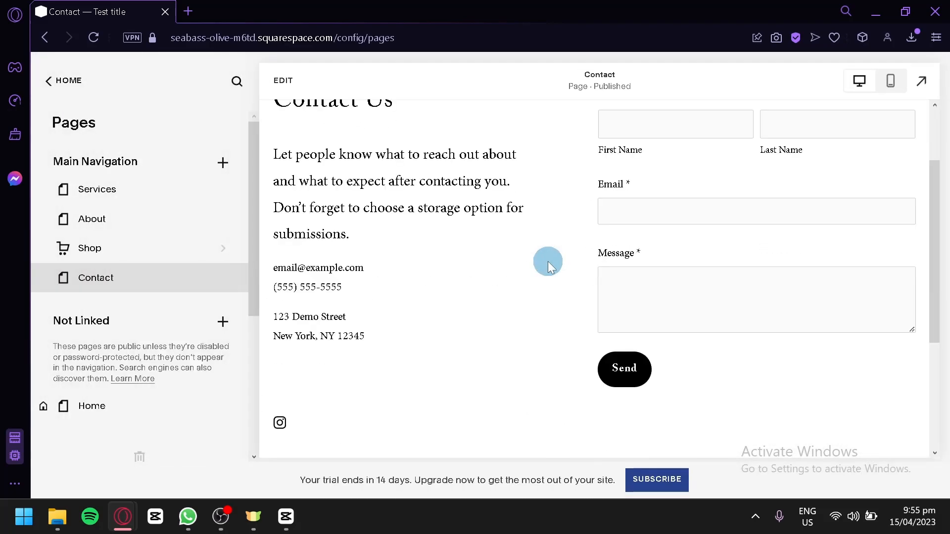
double_click(110, 193)
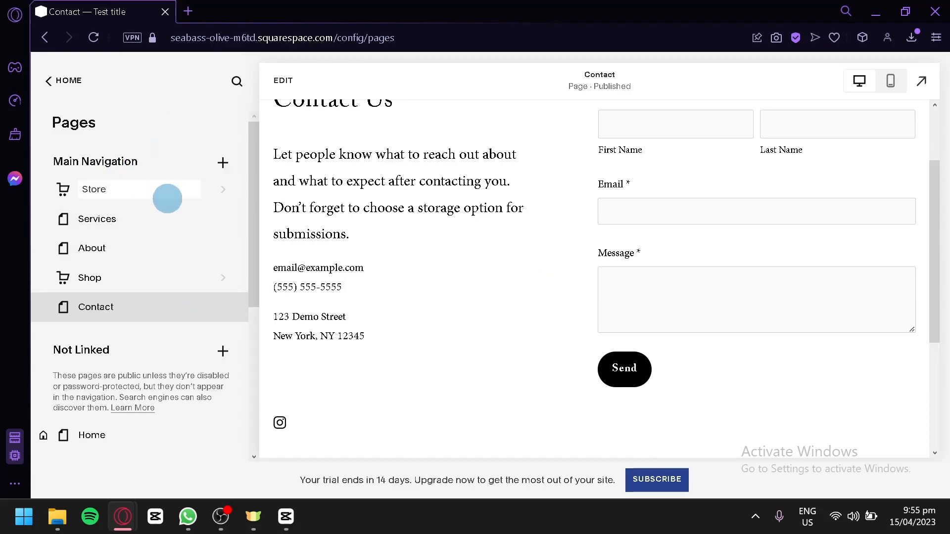
Open the new Store page's product list, look over its page preview, and dismiss the store setup suggestion
left_click(223, 189)
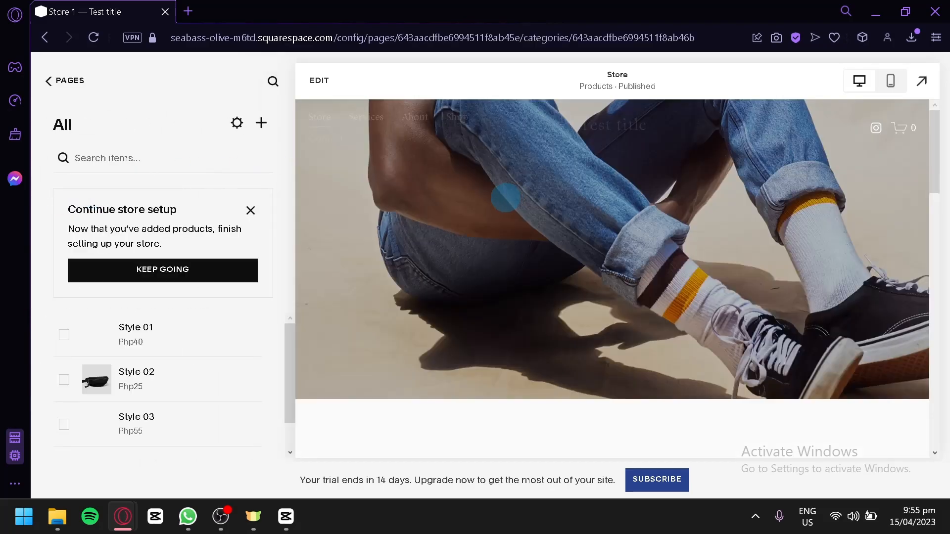
scroll(498, 229, "down", 10)
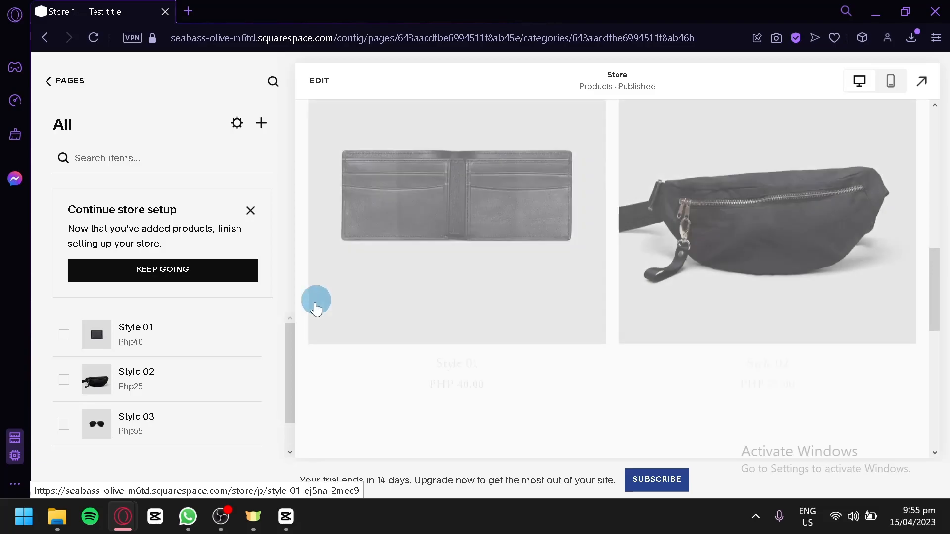
scroll(317, 305, "up", 7)
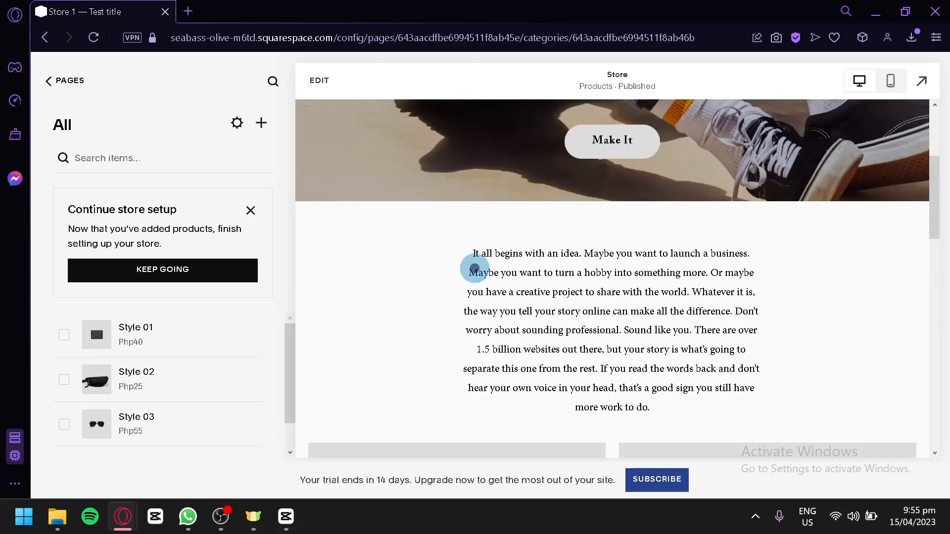
left_click(251, 210)
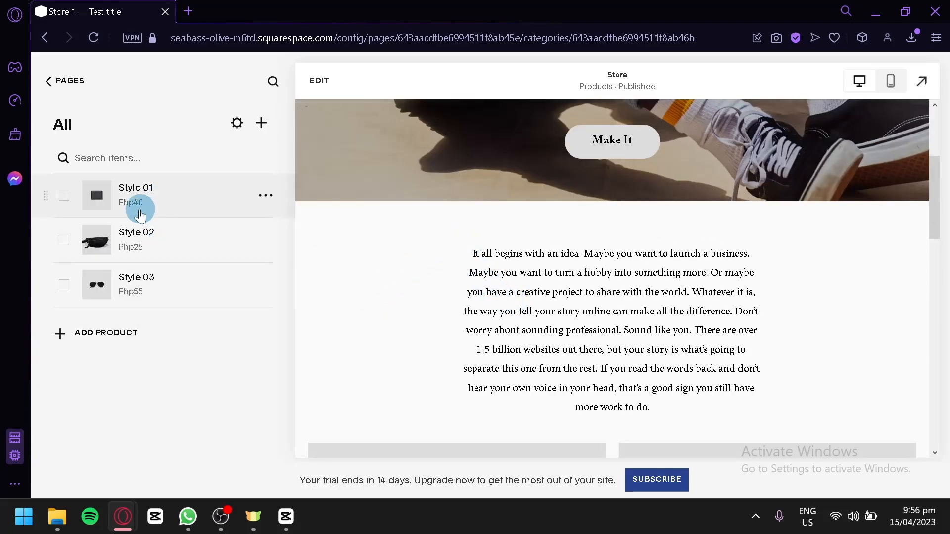
Examine the Store page's banner, text and the options for product Style 01, and return to the site's page list
scroll(514, 225, "up", 4)
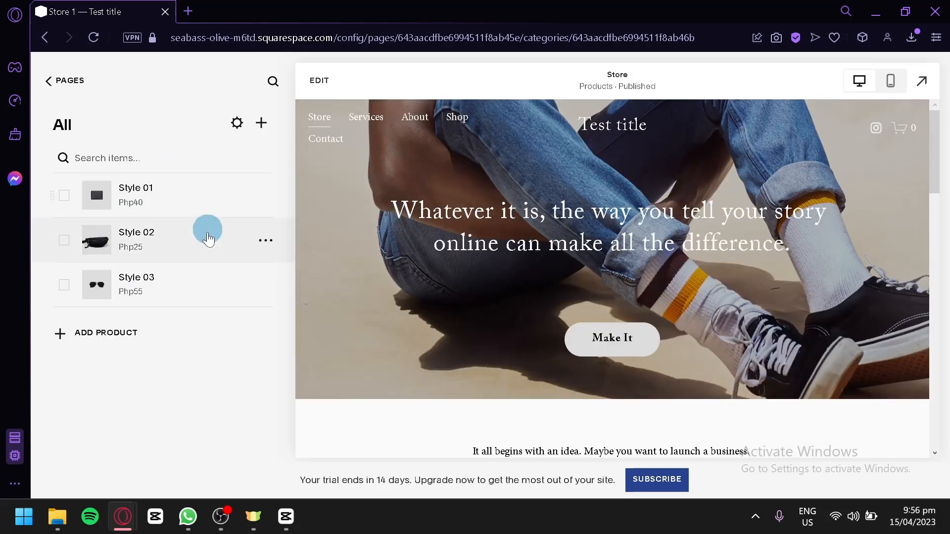
scroll(303, 193, "down", 5)
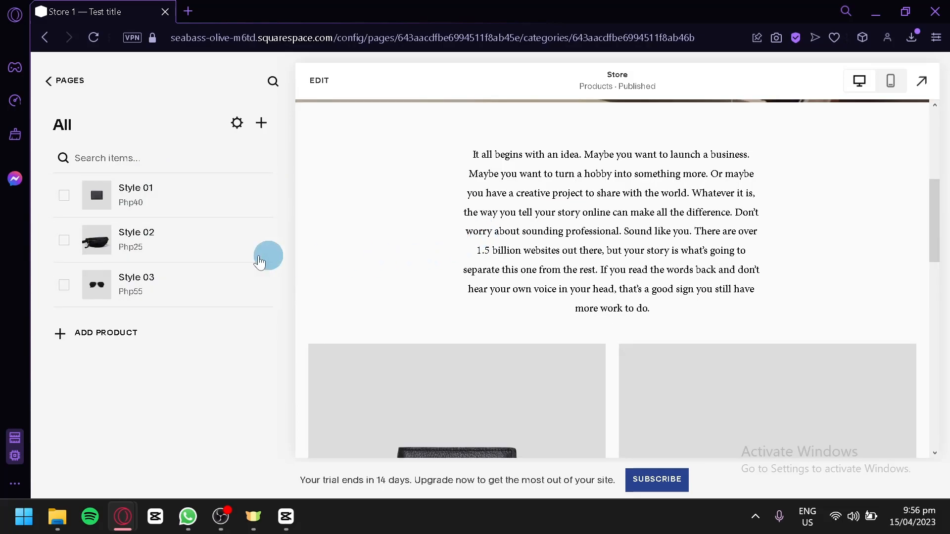
left_click(240, 224)
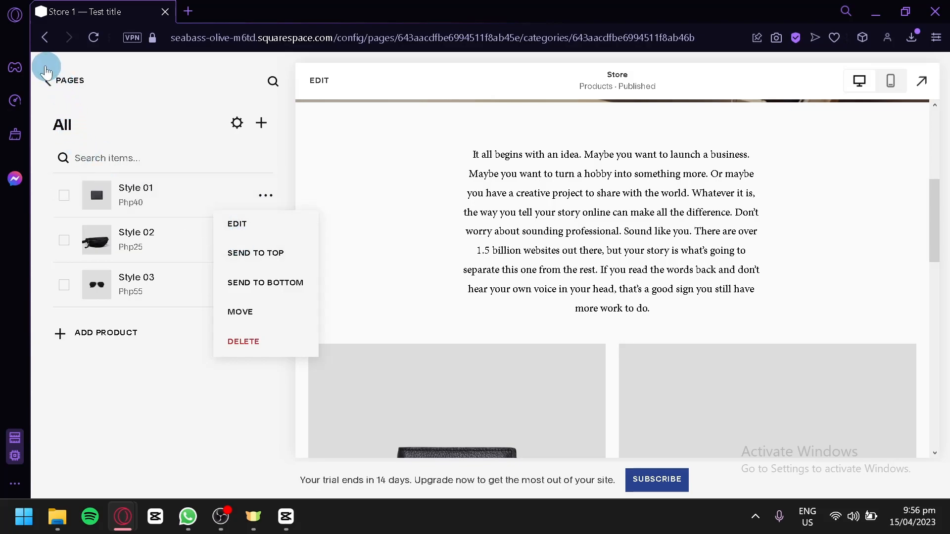
left_click(50, 82)
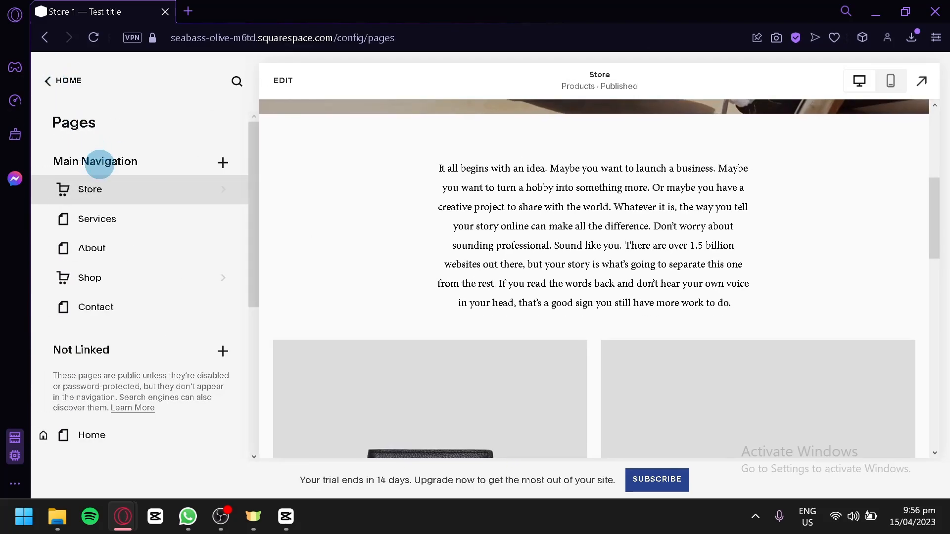
scroll(142, 244, "down", 5)
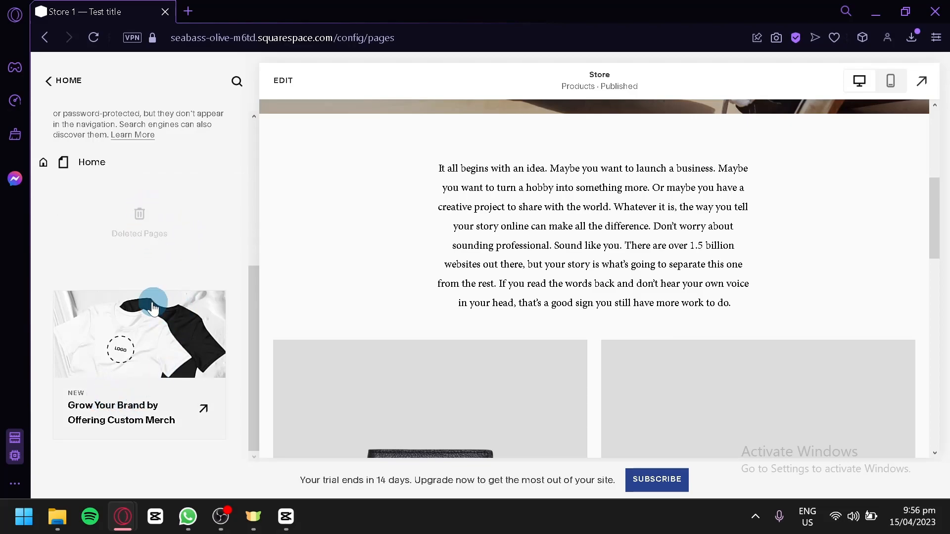
scroll(177, 336, "up", 5)
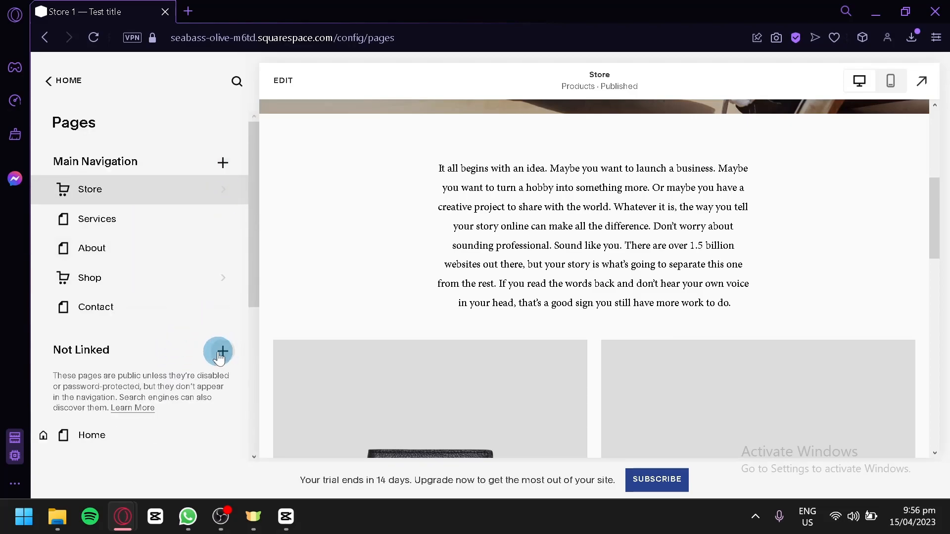
Preview the Store page in mobile view and go to the home page through the site title
left_click(889, 88)
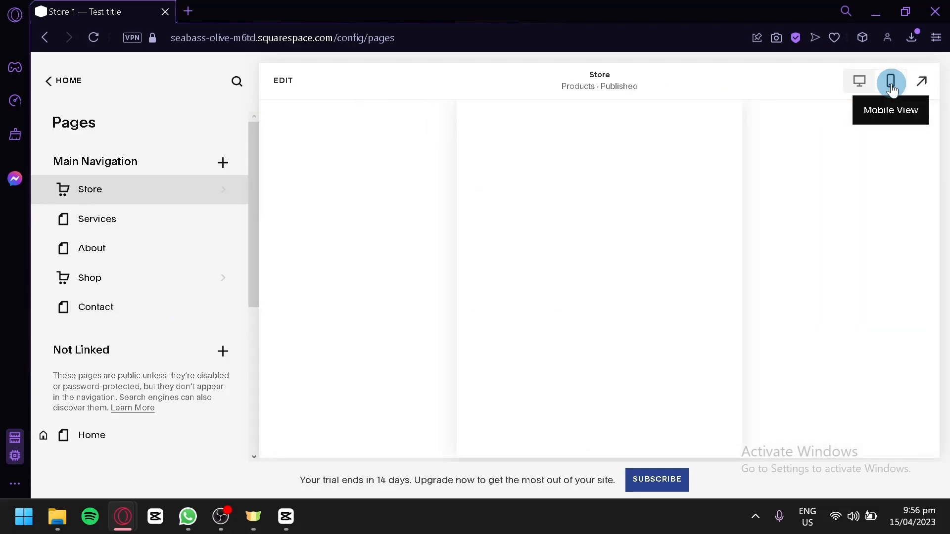
scroll(663, 266, "down", 5)
scroll(662, 265, "up", 8)
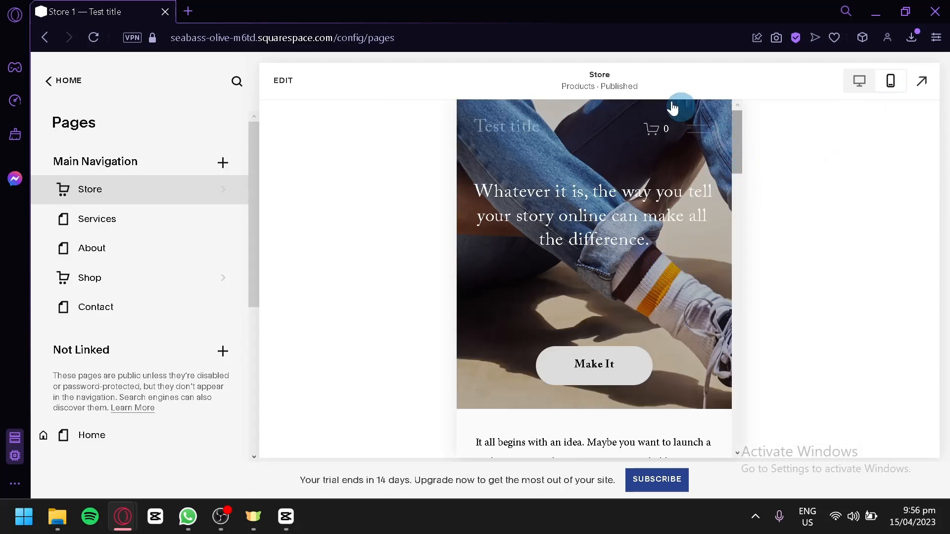
left_click(513, 128)
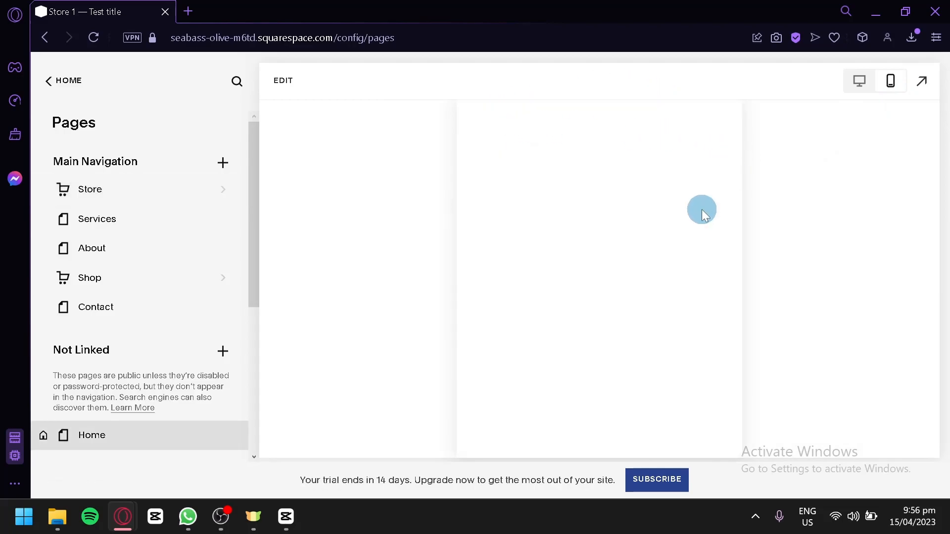
Examine the site's Design settings and return to the main site menu
left_click(59, 80)
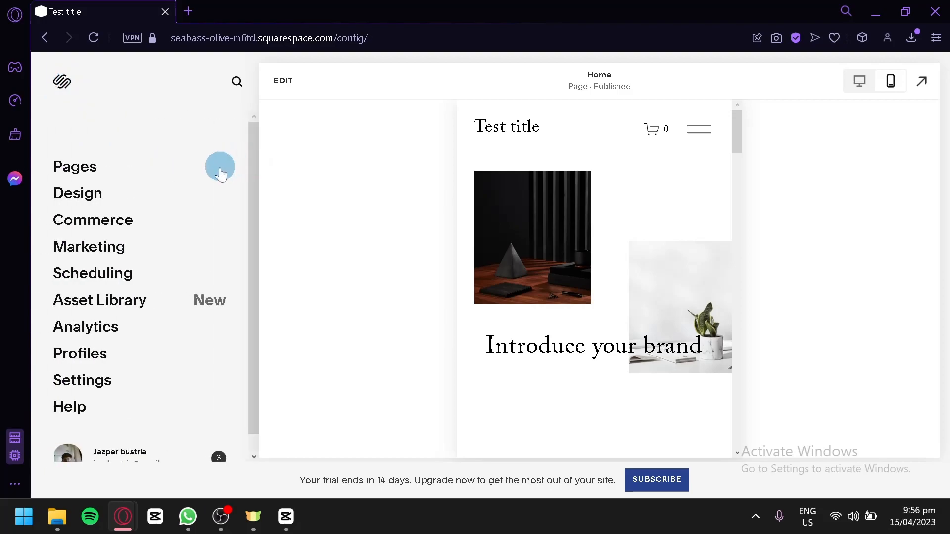
left_click(107, 203)
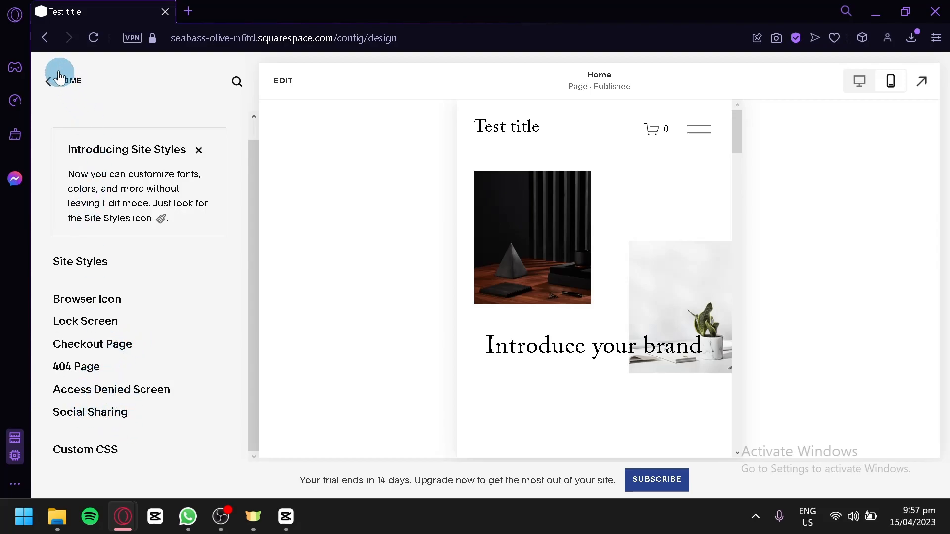
left_click(69, 93)
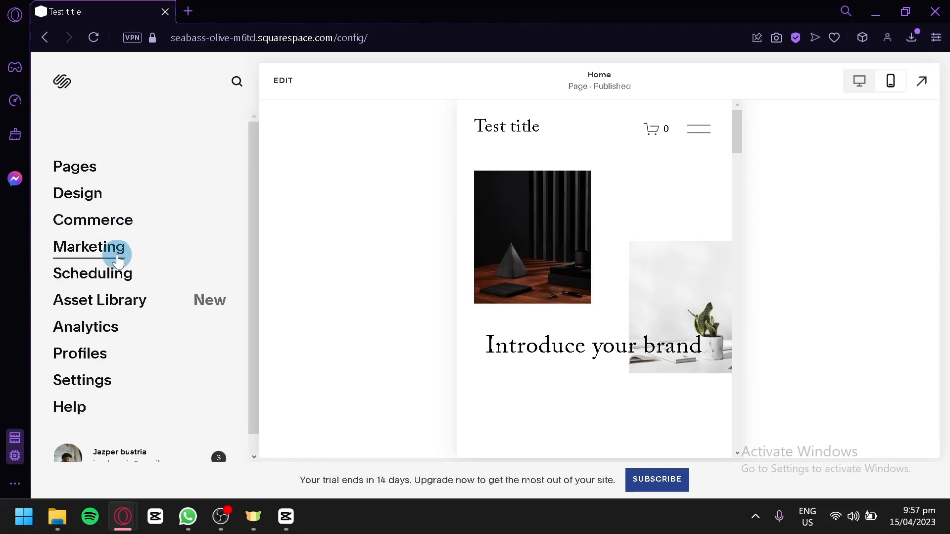
Review the Commerce store setup checklist and open the plan details from its Publish task
left_click(94, 220)
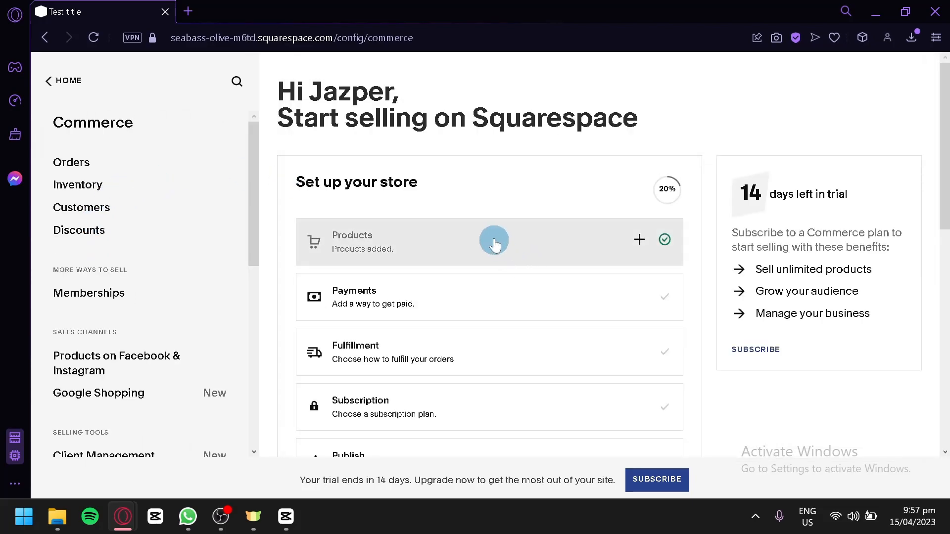
scroll(434, 206, "down", 2)
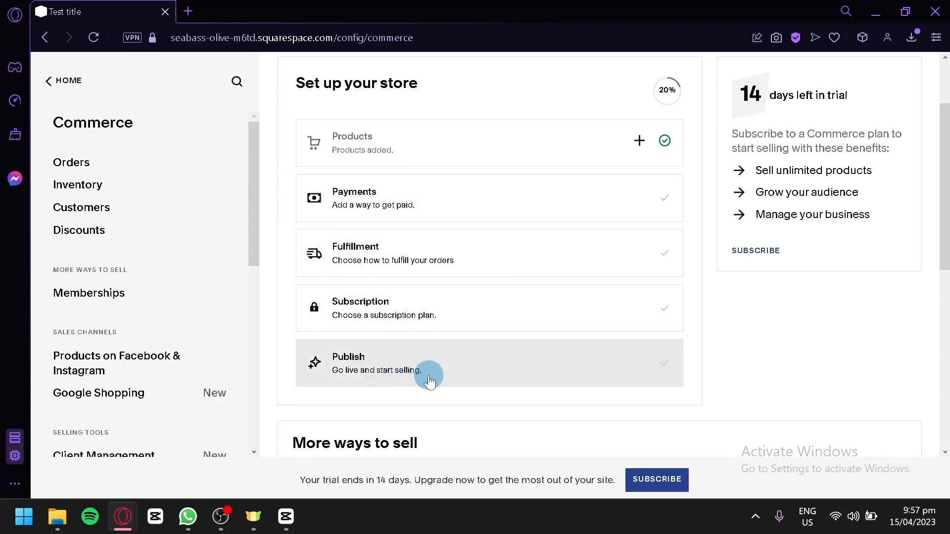
left_click(411, 372)
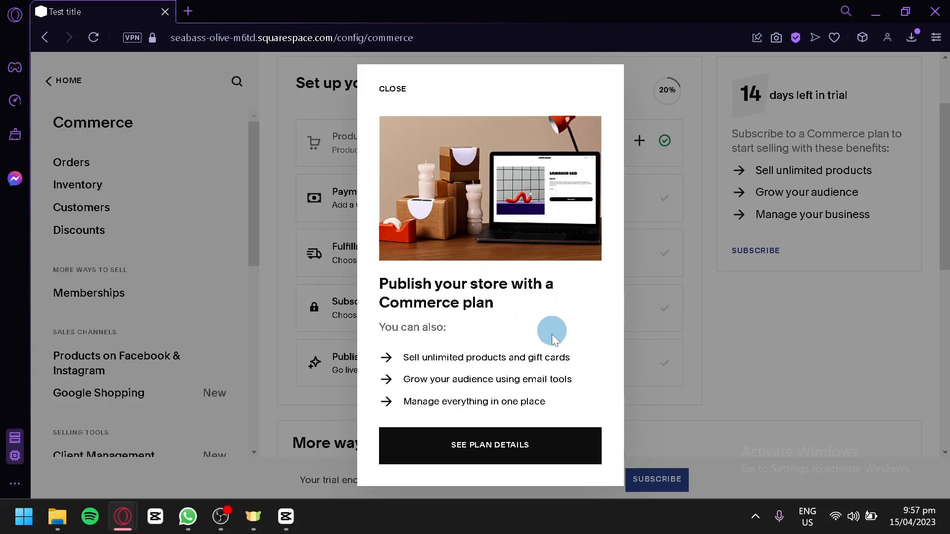
left_click(528, 444)
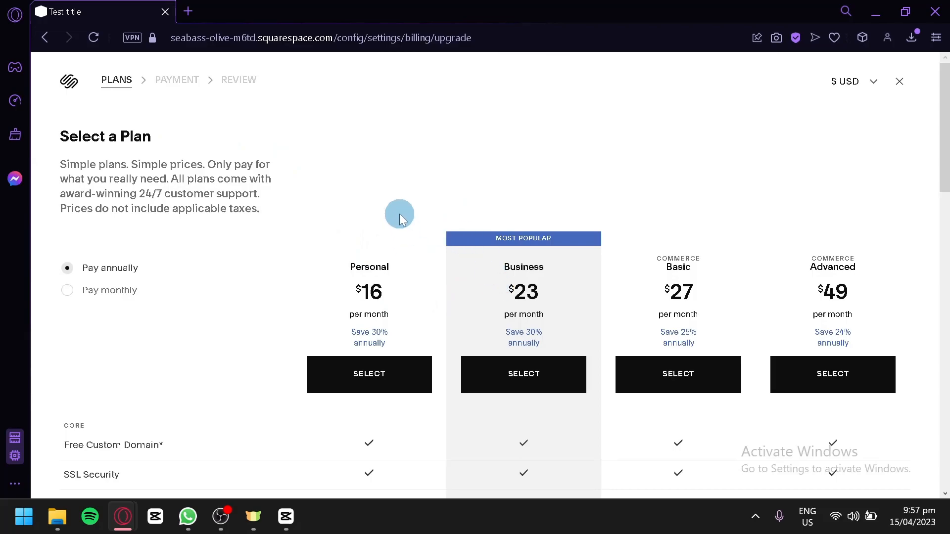
Compare the prices and features of the Personal, Business, Basic and Advanced plans, and return to the main site menu
scroll(403, 208, "down", 2)
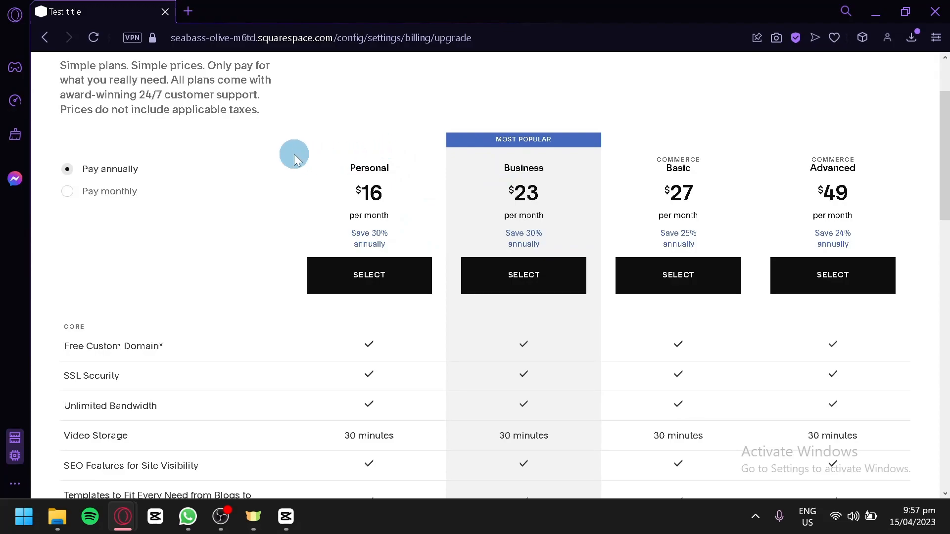
scroll(294, 153, "down", 2)
scroll(309, 205, "up", 2)
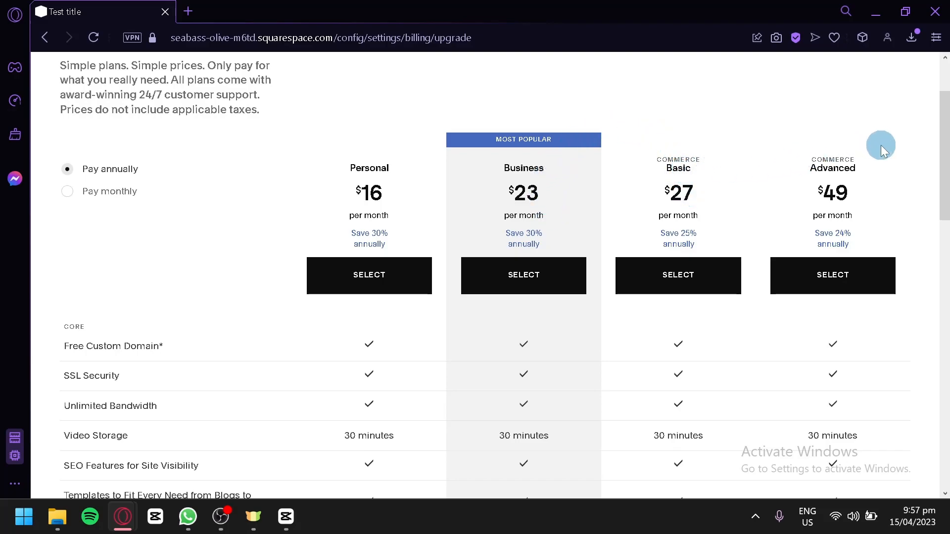
scroll(822, 198, "down", 6)
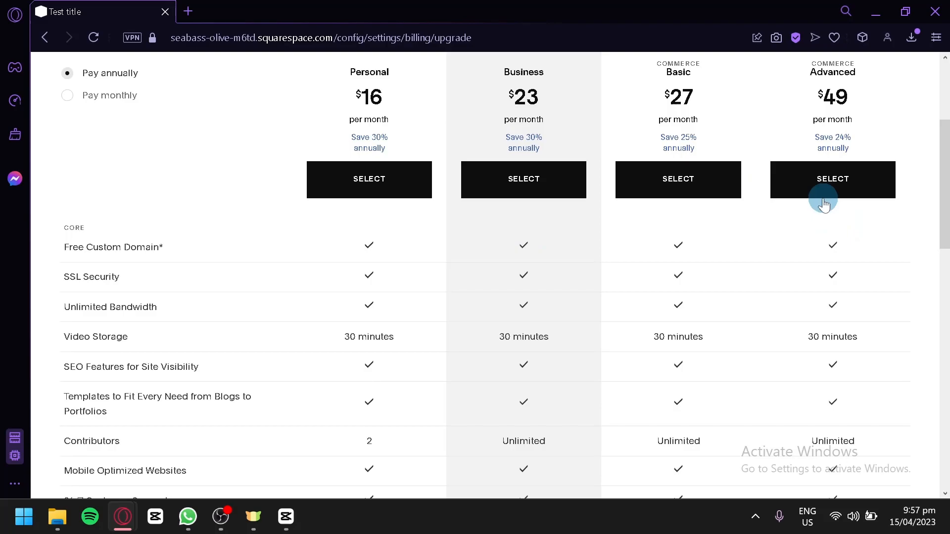
scroll(400, 271, "up", 6)
scroll(578, 287, "down", 18)
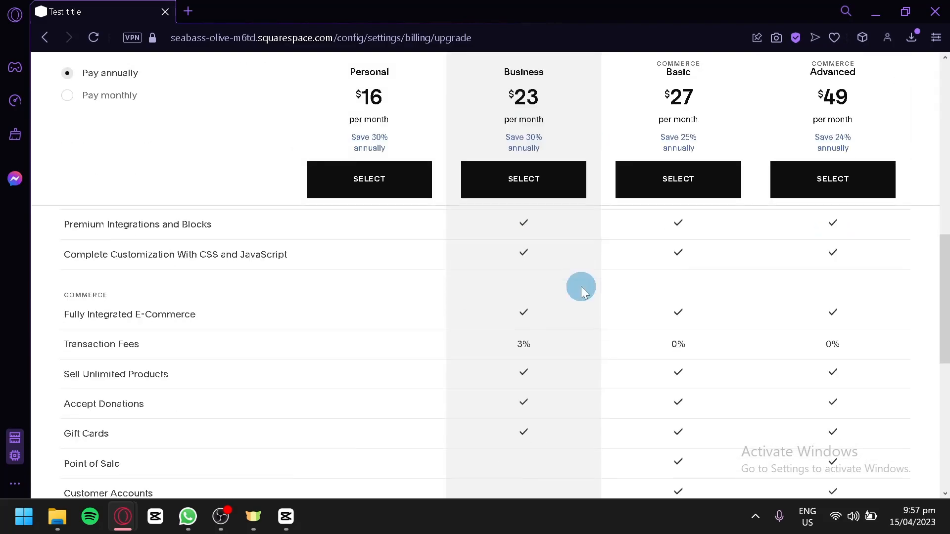
scroll(712, 331, "up", 12)
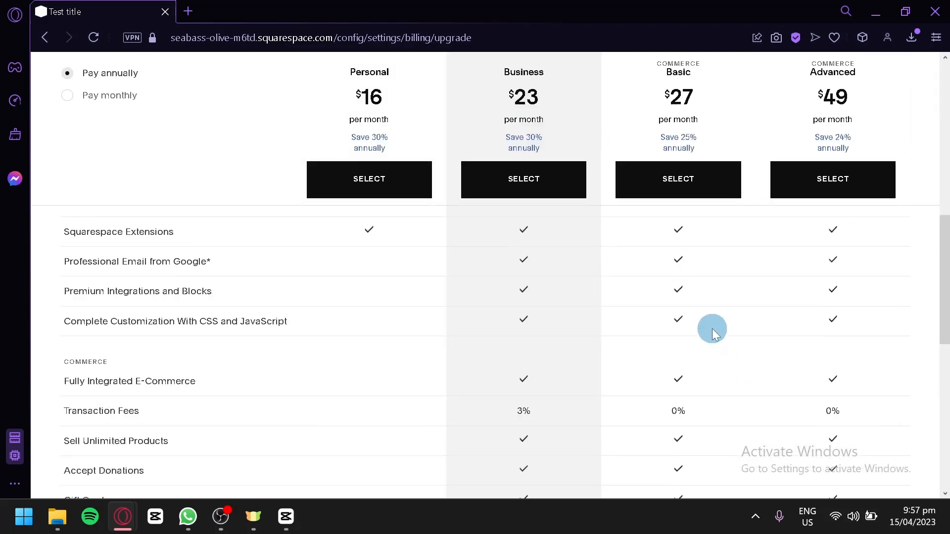
scroll(51, 89, "up", 4)
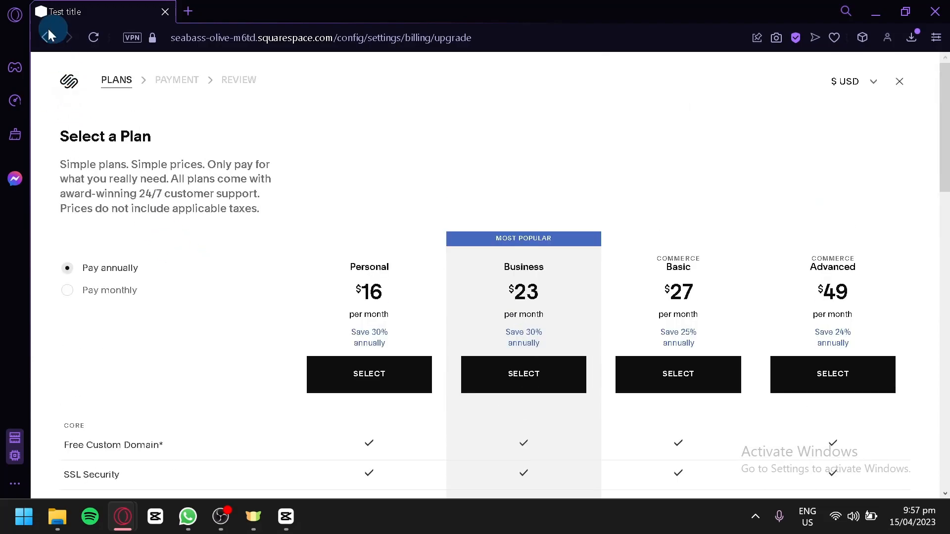
left_click(43, 37)
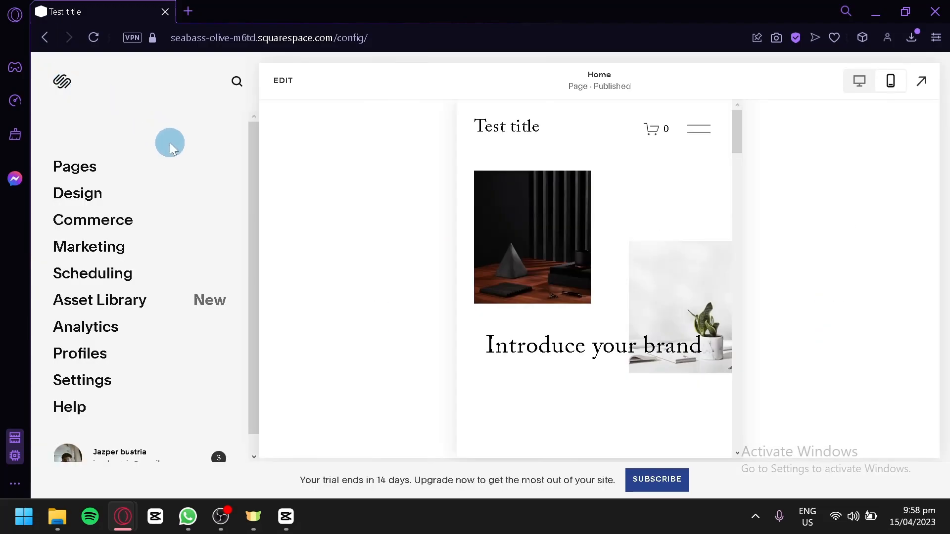
scroll(257, 206, "down", 2)
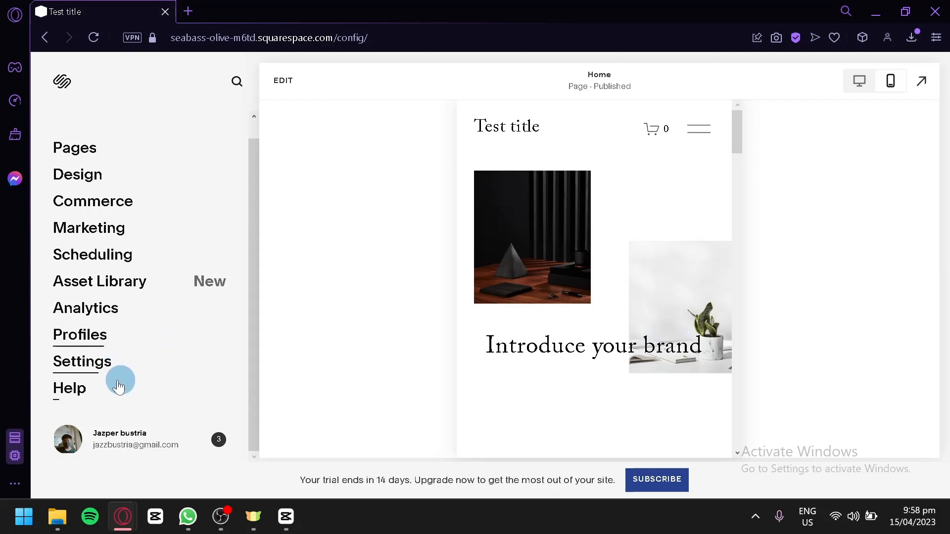
scroll(94, 403, "up", 1)
scroll(94, 407, "down", 1)
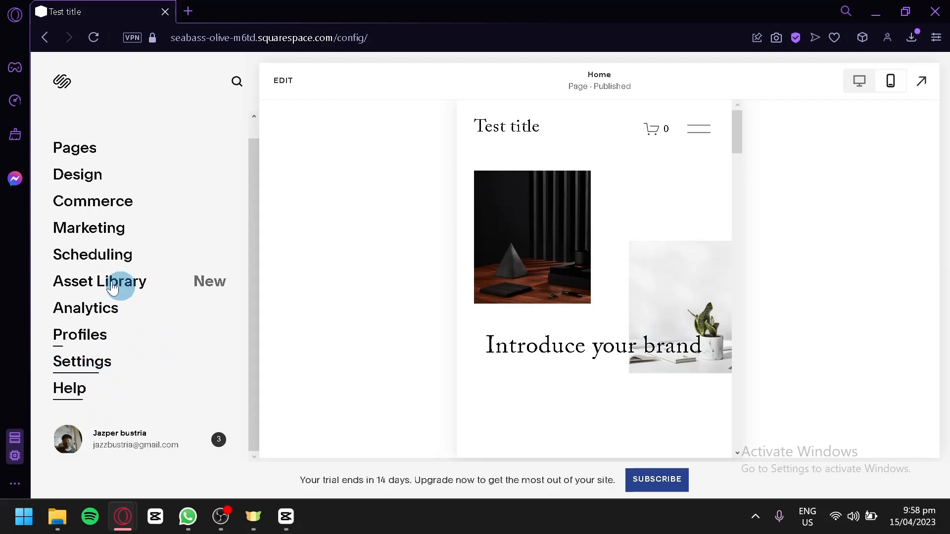